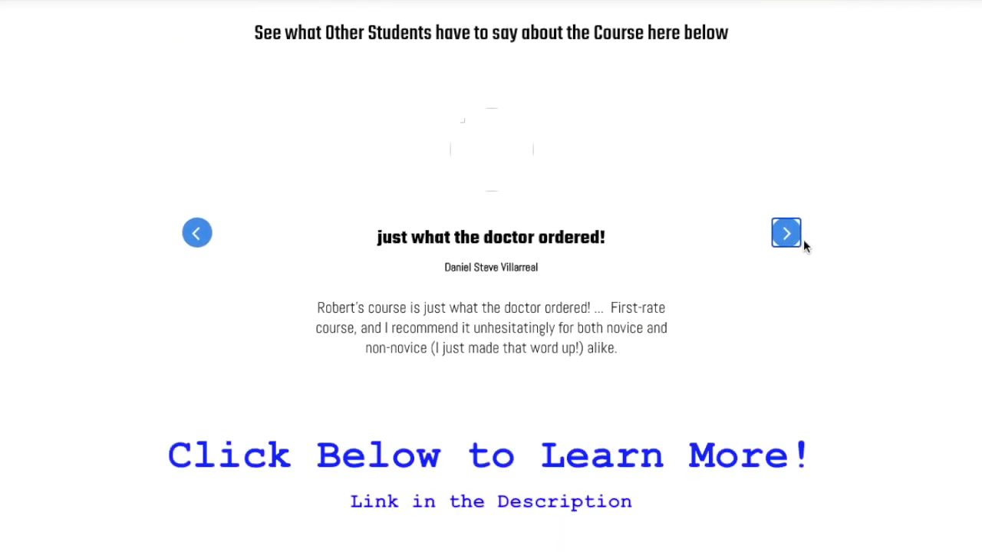
# Advance the student testimonial carousel three times on the course promo page
pyautogui.click(792, 239)
pyautogui.click(794, 241)
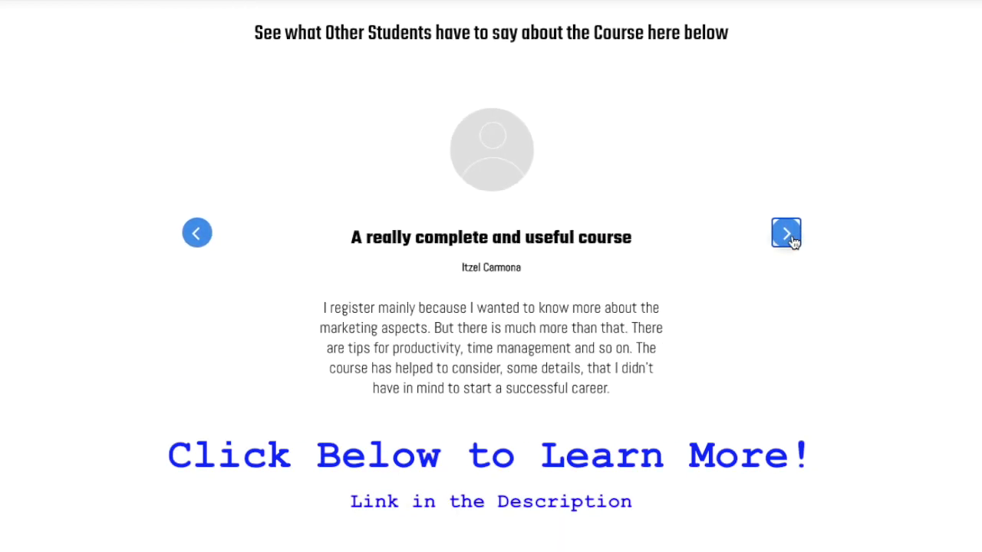
pyautogui.click(792, 240)
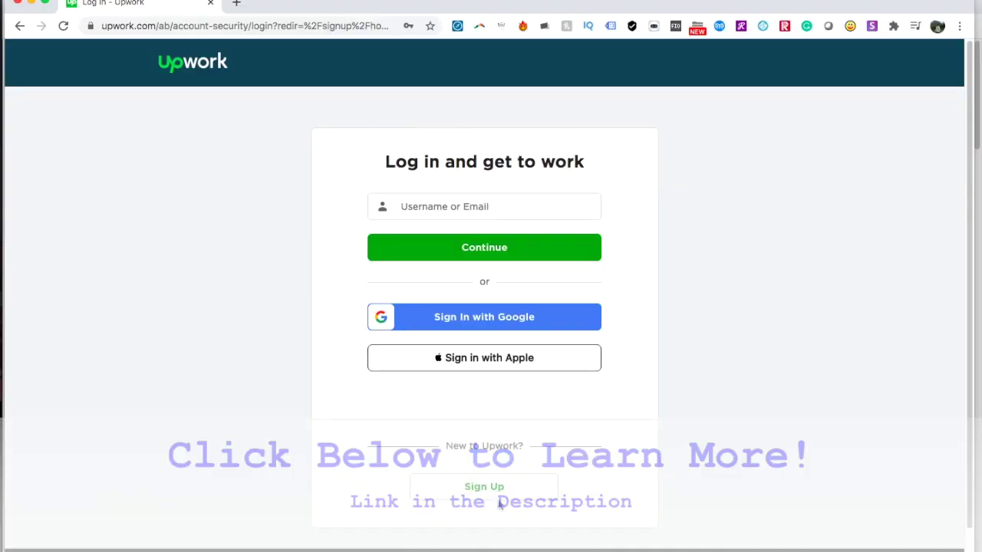
# Sign up for a new account with a work email address and continue to the setup form
pyautogui.click(484, 487)
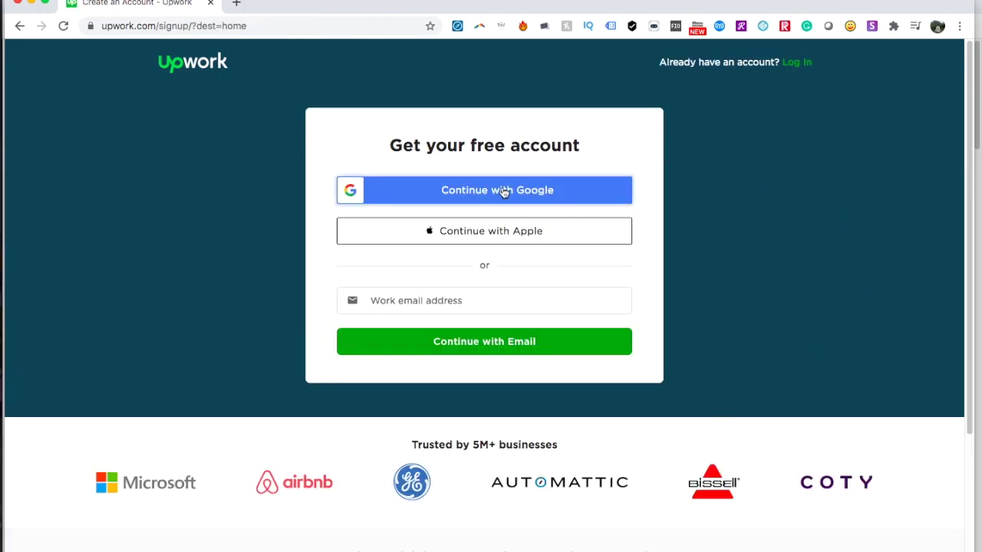
pyautogui.click(475, 300)
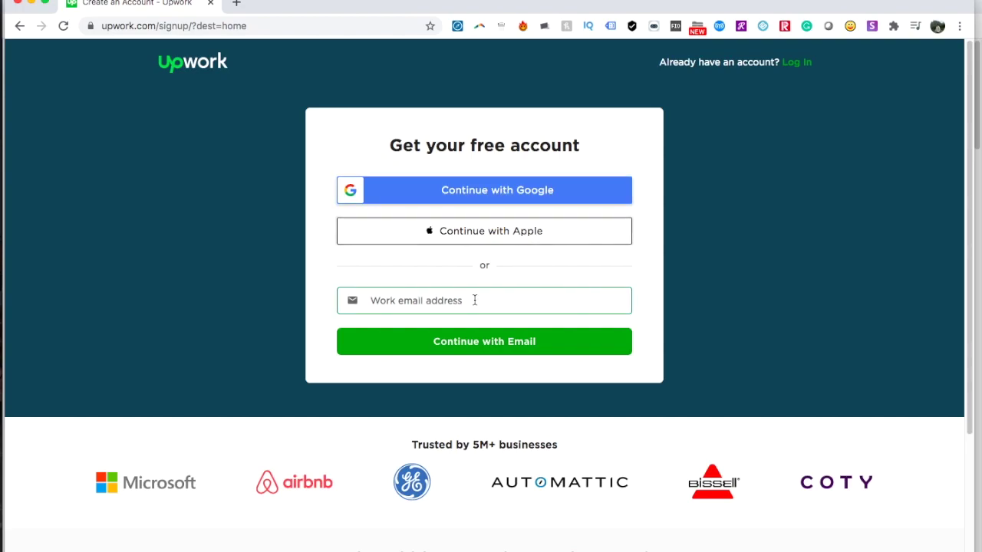
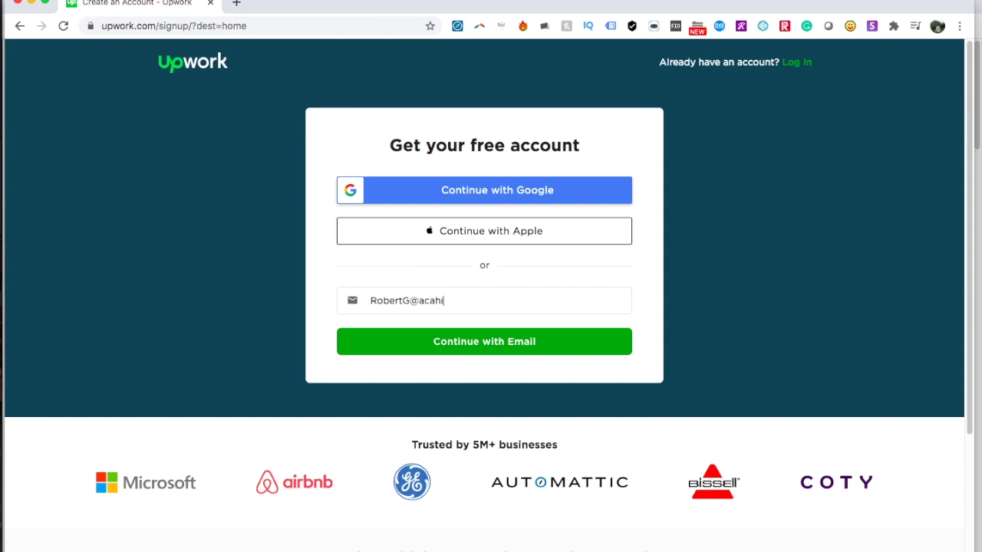
pyautogui.click(480, 342)
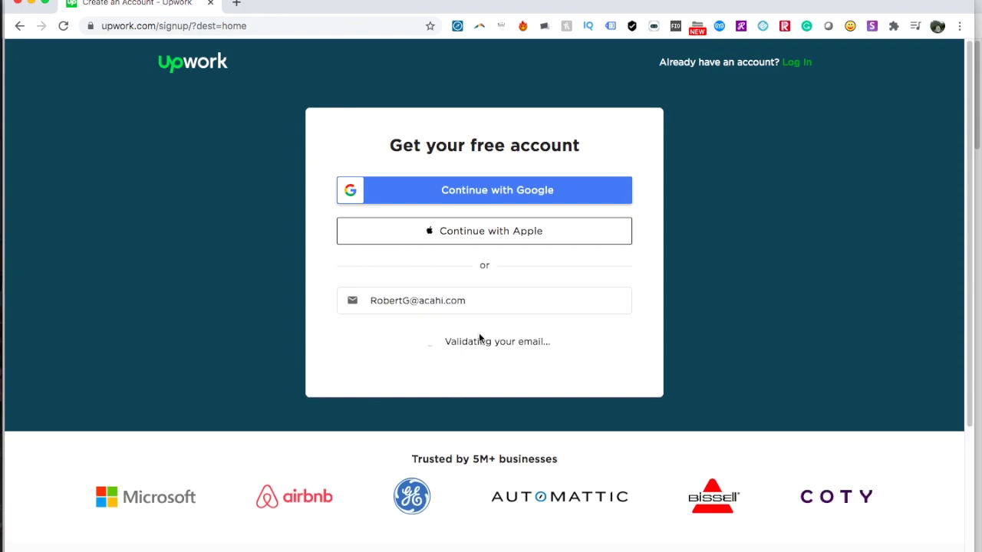
pyautogui.click(426, 227)
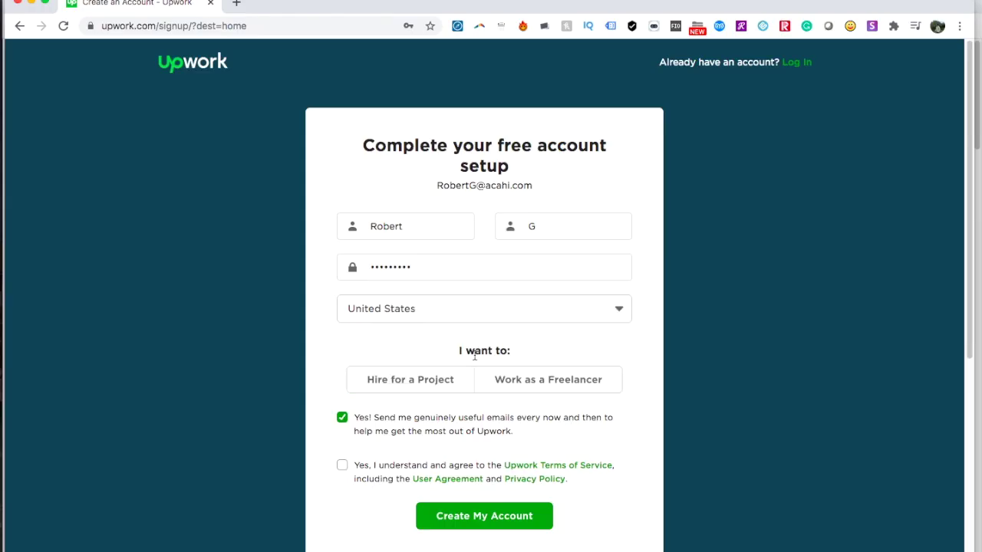
# Choose to work as a freelancer and begin entering a username
pyautogui.click(421, 387)
pyautogui.click(537, 381)
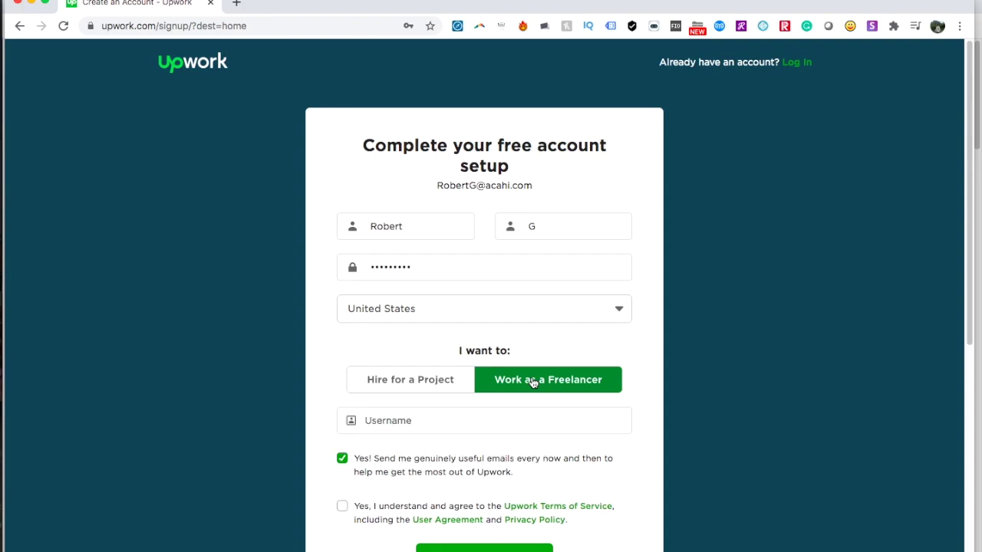
pyautogui.click(436, 418)
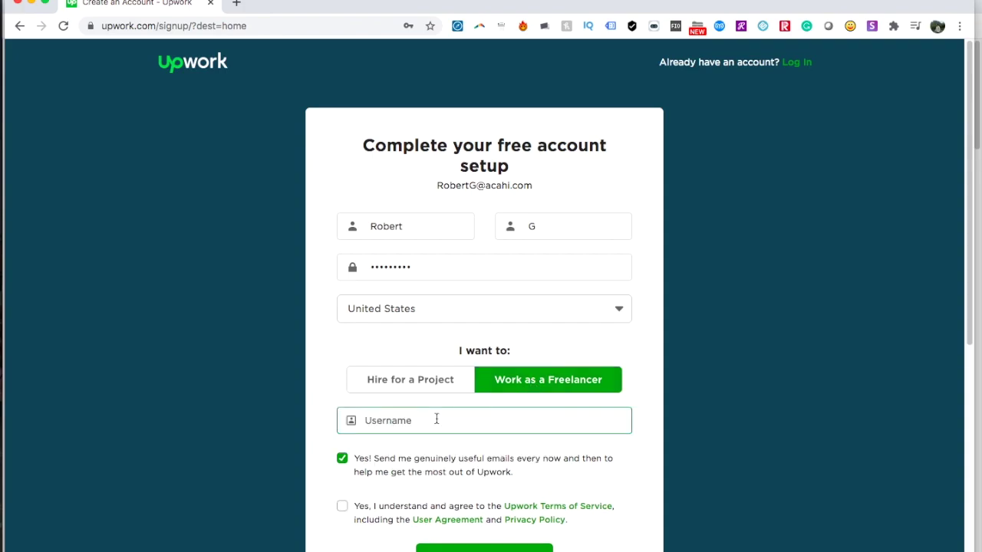
pyautogui.write('RobertG')
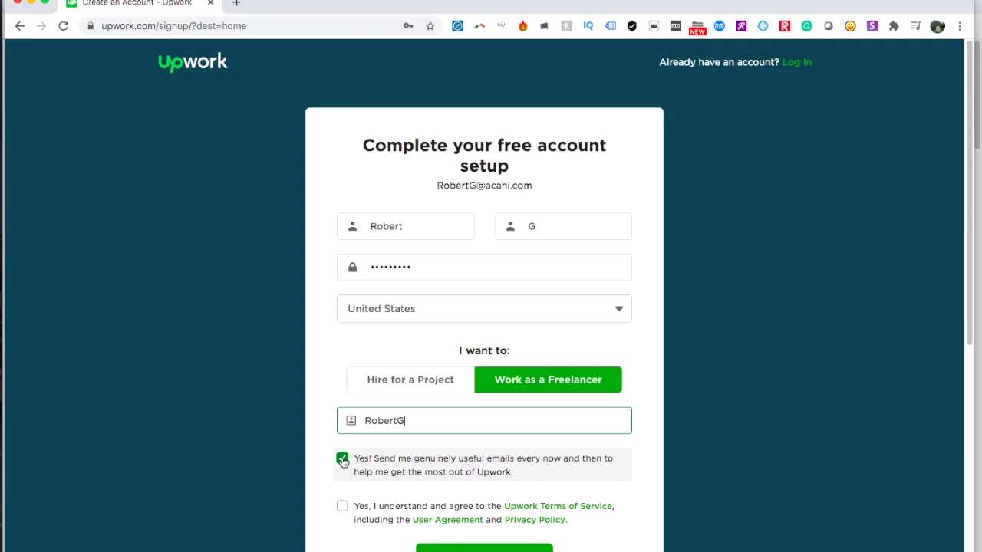
# Decline promotional emails, accept the Terms of Service, make the username unique and submit
pyautogui.click(342, 460)
pyautogui.click(342, 526)
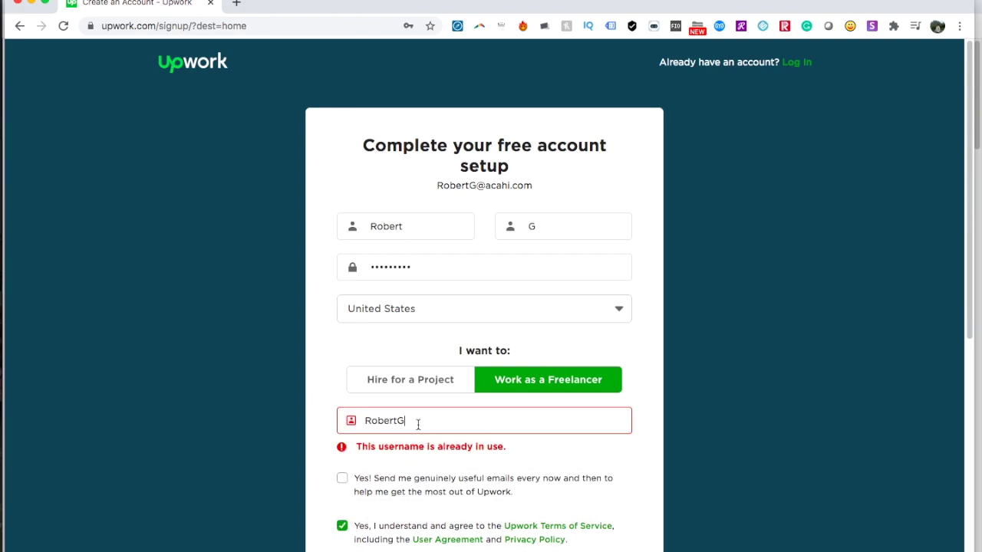
pyautogui.write('101')
pyautogui.click(453, 418)
pyautogui.write('01')
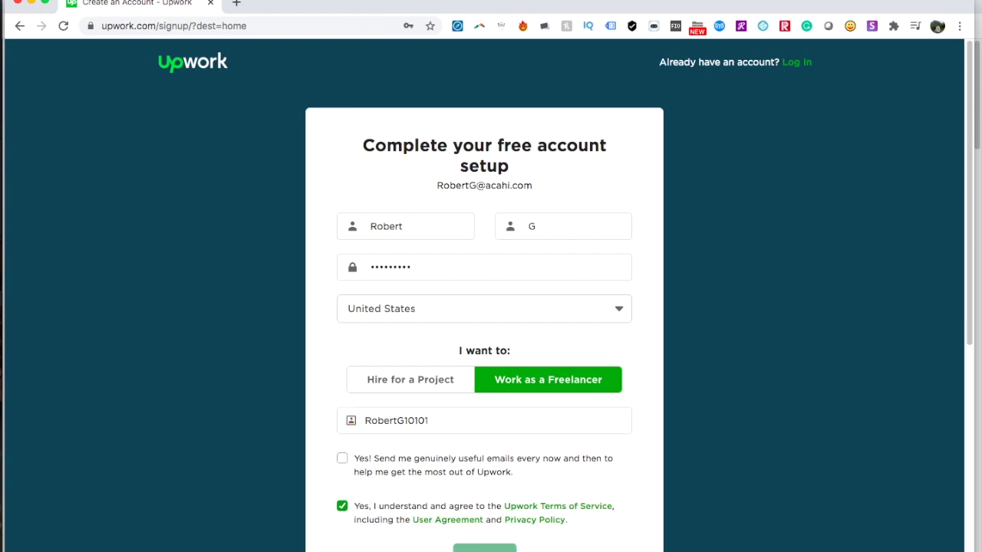
pyautogui.press('Return')
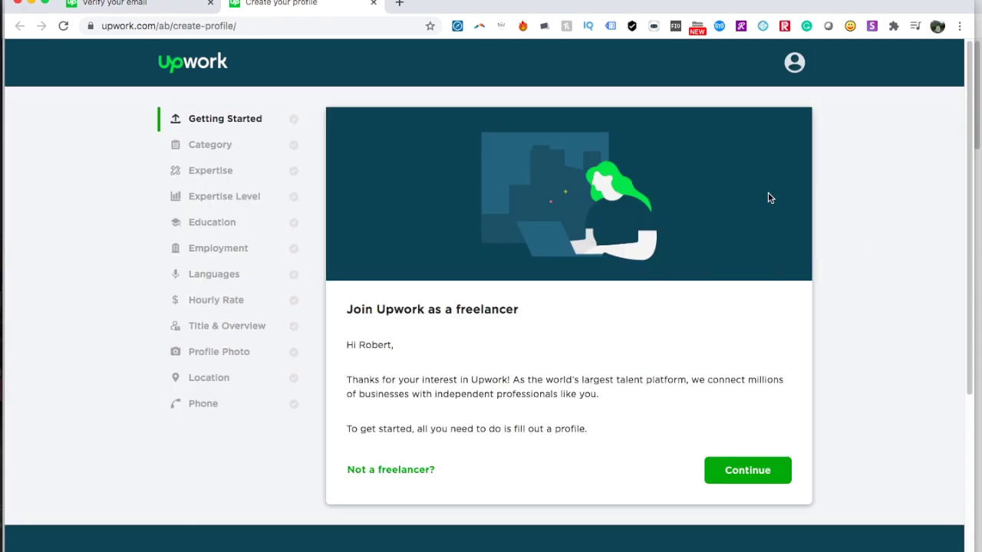
# Continue past the freelancer welcome card and start creating the profile
pyautogui.click(735, 472)
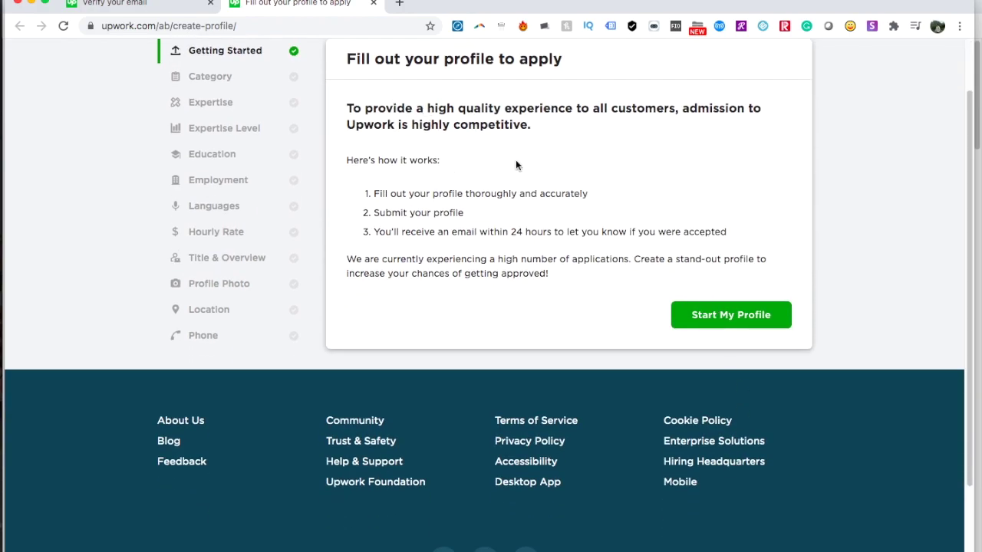
pyautogui.scroll(2, 610, 222)
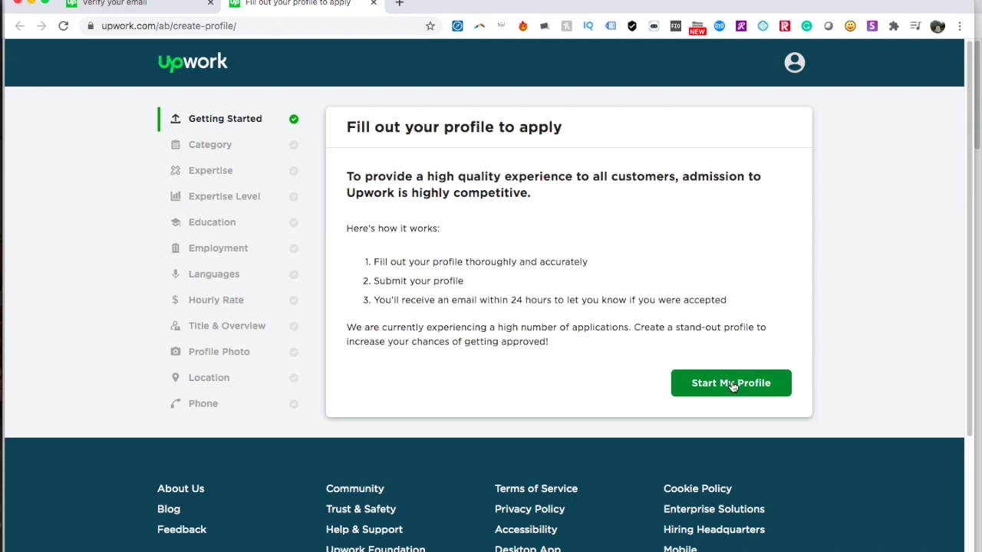
pyautogui.click(733, 386)
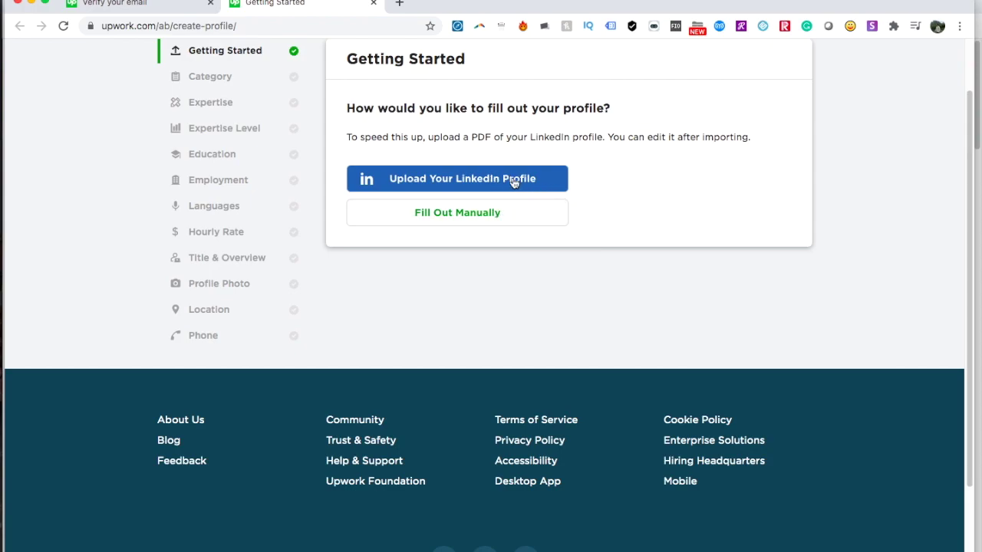
# Import the LinkedIn profile by uploading Profile.pdf from the Desktop
pyautogui.click(513, 181)
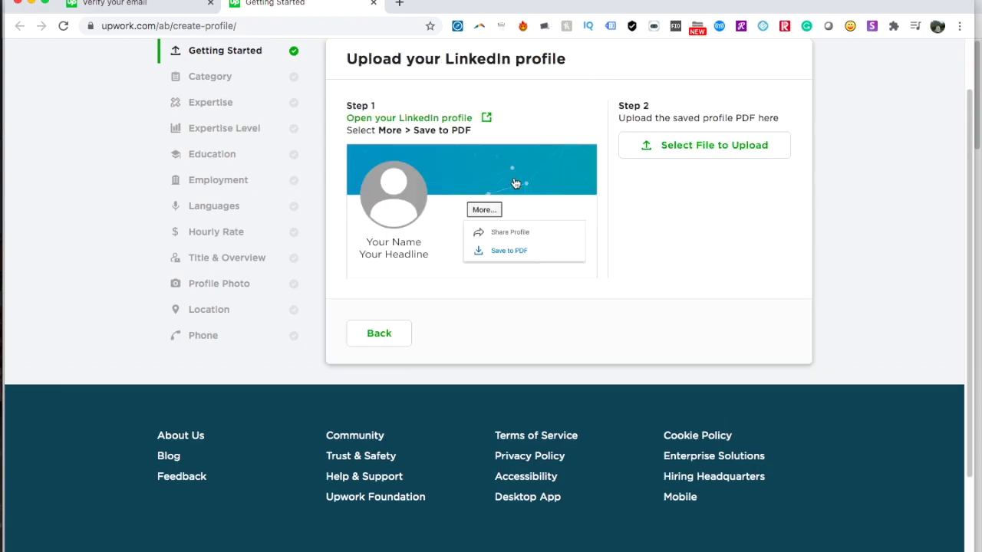
pyautogui.click(714, 146)
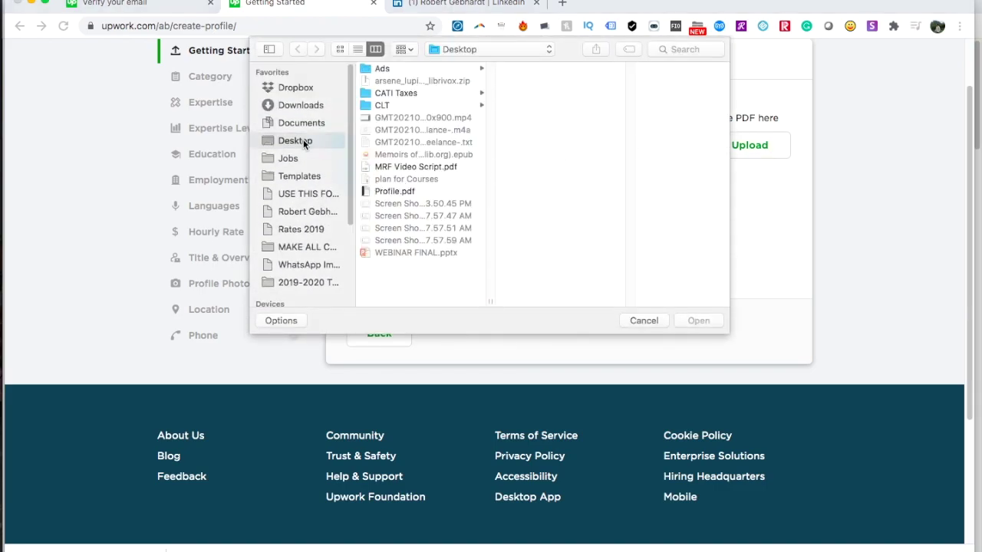
pyautogui.click(387, 192)
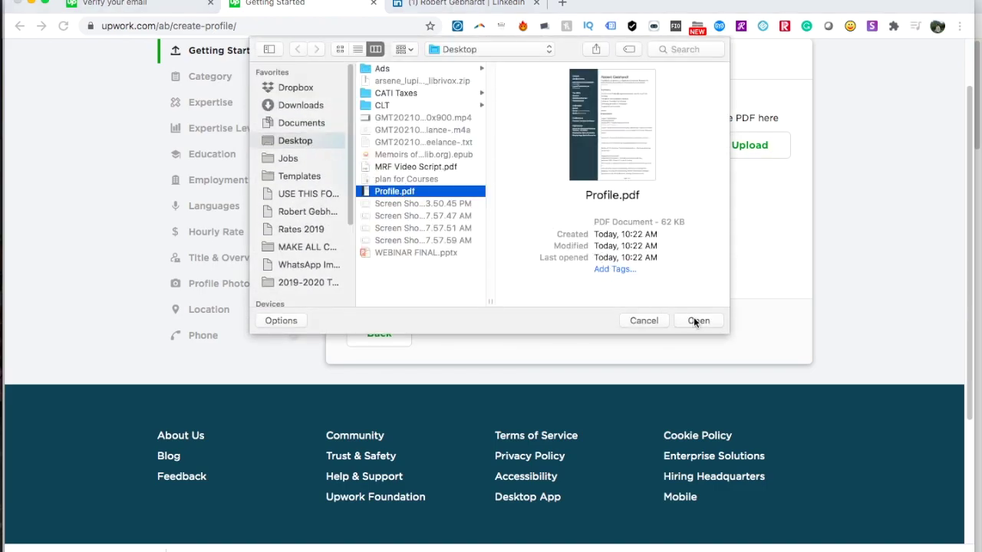
pyautogui.click(691, 321)
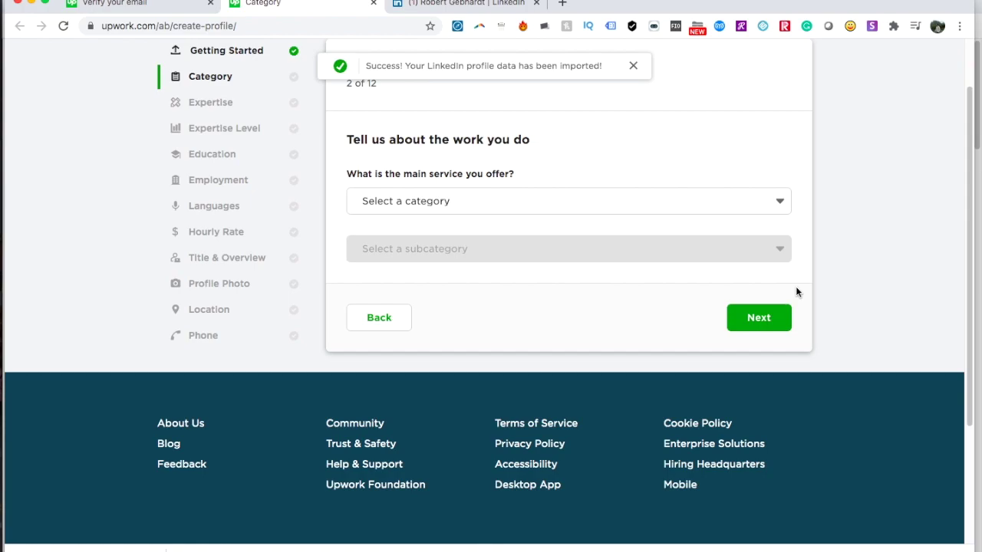
# Set the service category to Translation with Legal Translation as the subcategory
pyautogui.click(754, 205)
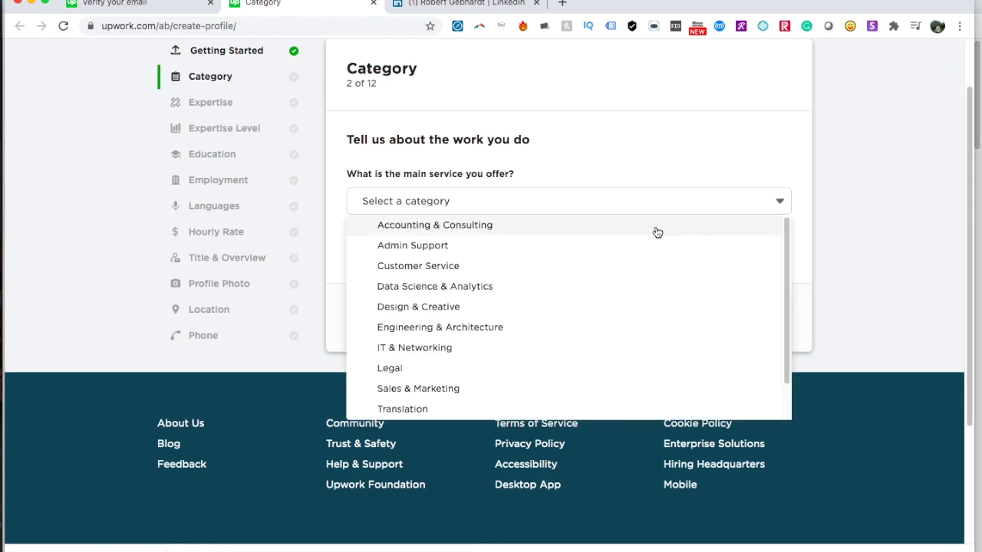
pyautogui.click(483, 409)
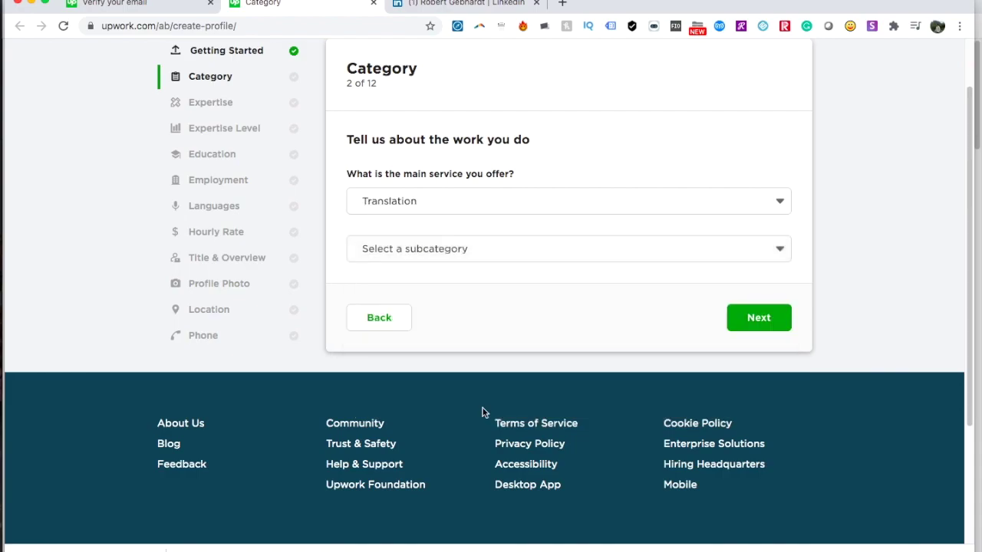
pyautogui.click(502, 252)
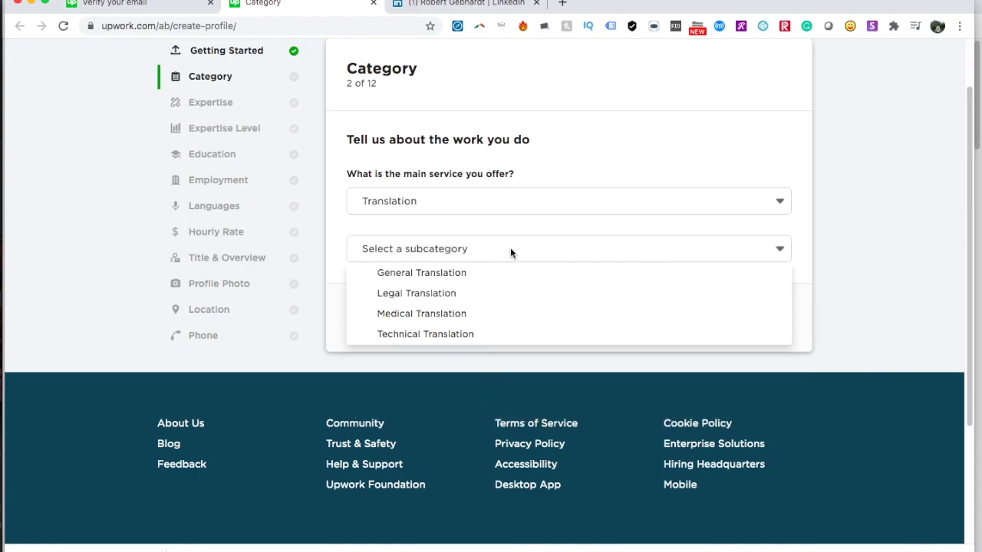
pyautogui.click(475, 301)
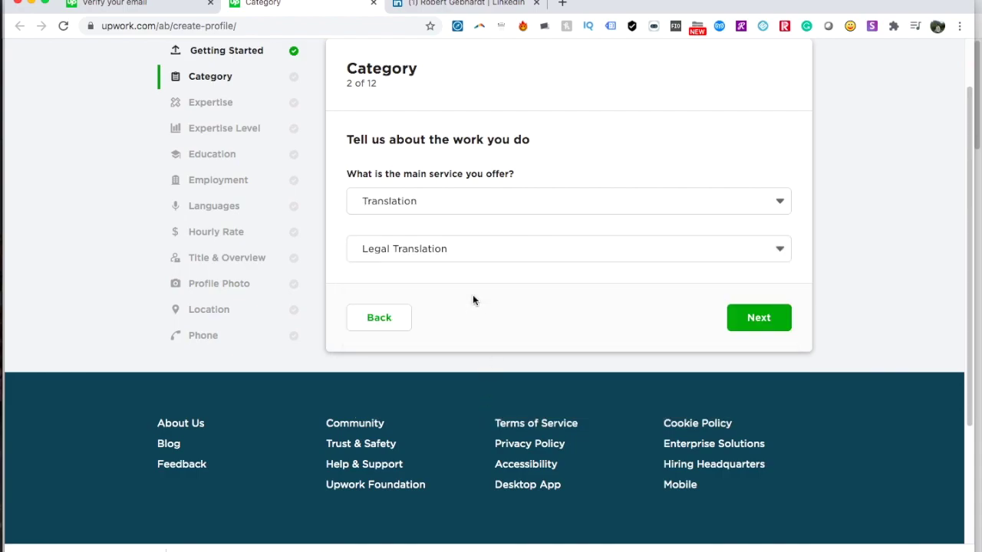
pyautogui.click(756, 322)
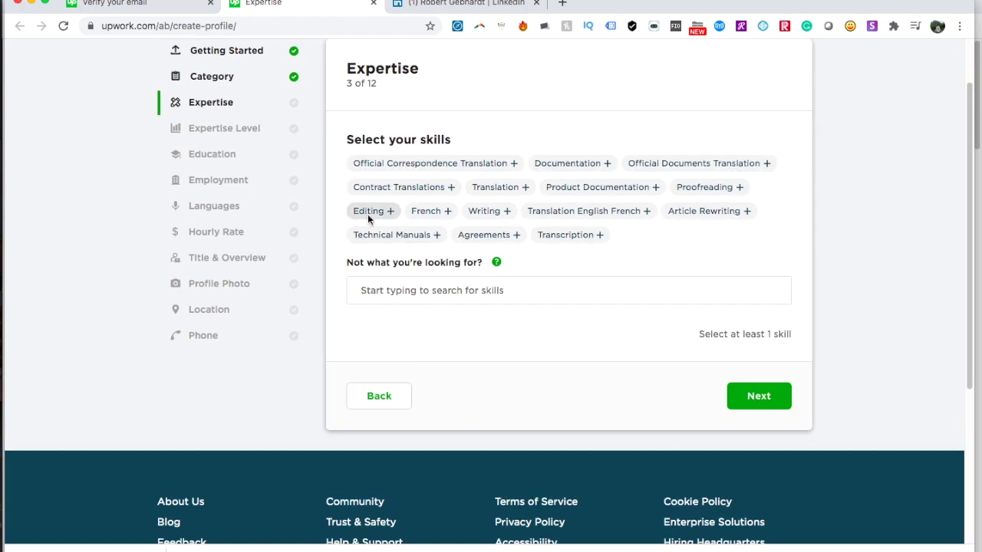
# Add skills Contract Translations, Documentation, Agreements, Translation, Product Documentation and Official Documents Translation
pyautogui.click(425, 190)
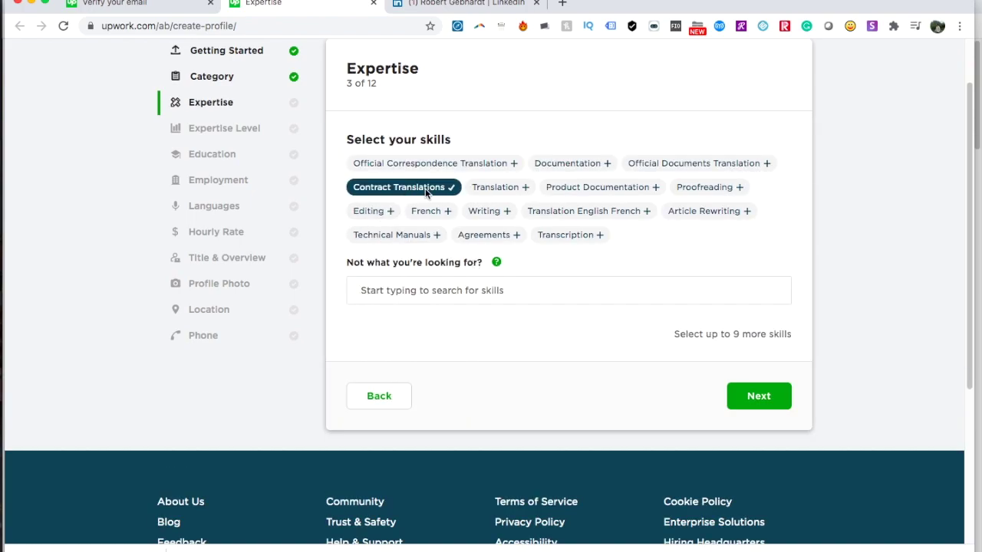
pyautogui.click(570, 163)
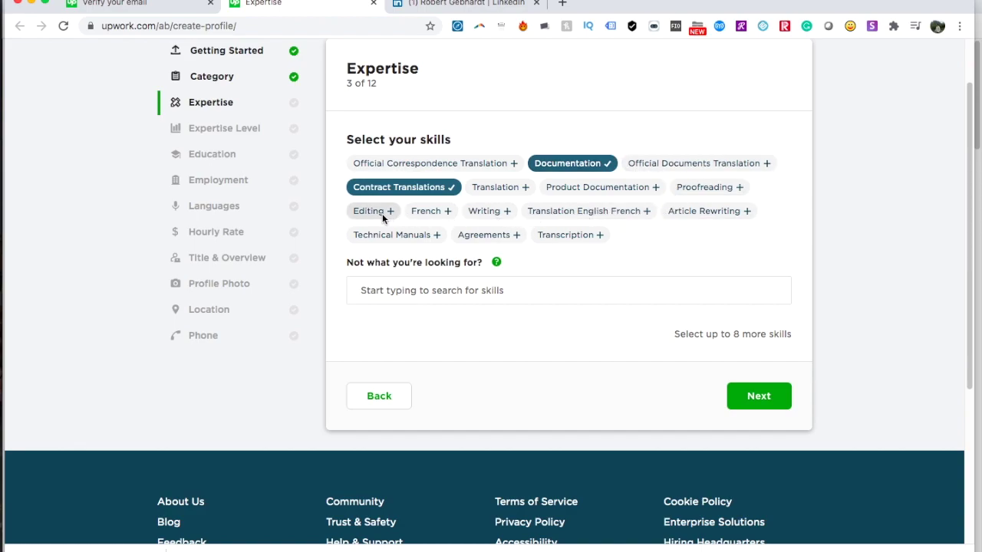
pyautogui.click(489, 236)
pyautogui.click(510, 189)
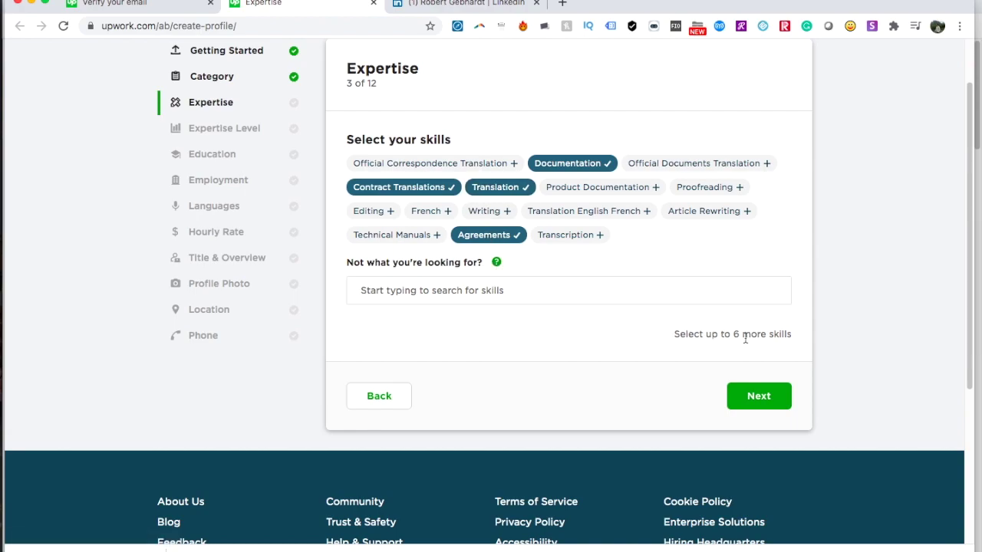
pyautogui.click(584, 186)
pyautogui.click(694, 163)
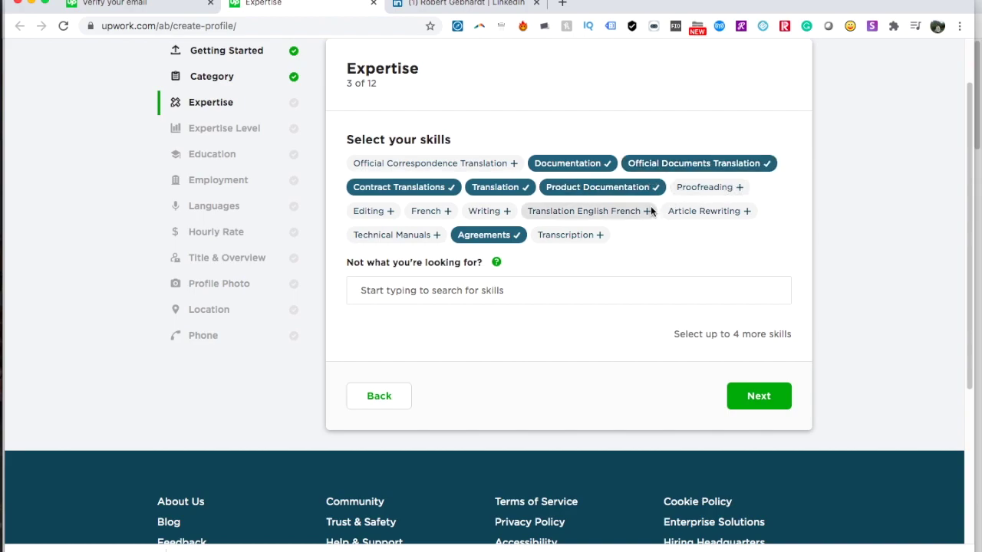
# Search skills for 'certificate translation' and 'translation', then clear the search without adding any
pyautogui.click(435, 287)
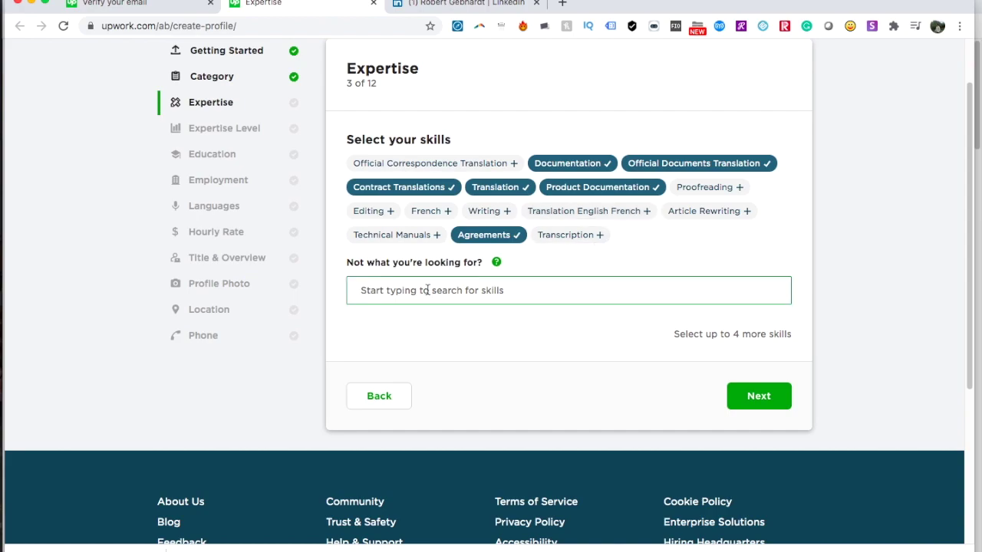
pyautogui.write('certific')
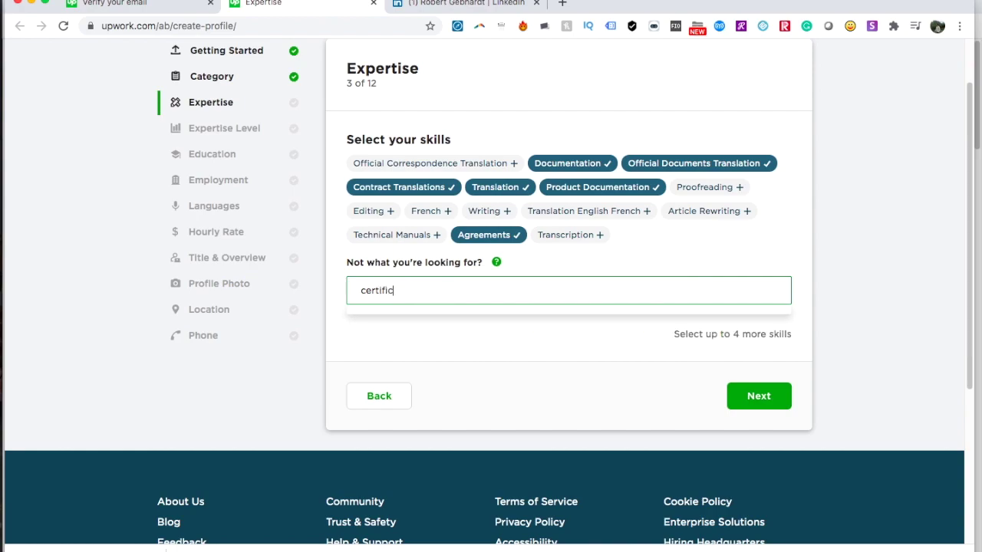
pyautogui.write('ate translation')
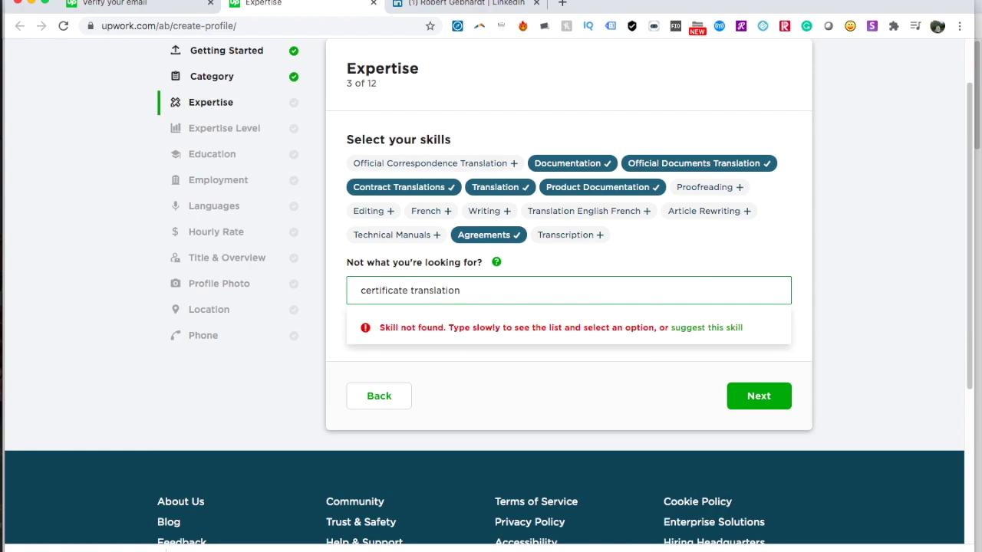
pyautogui.press('BackSpace')
pyautogui.press('BackSpace')
pyautogui.press('BackSpace')
pyautogui.press('BackSpace')
pyautogui.press('BackSpace')
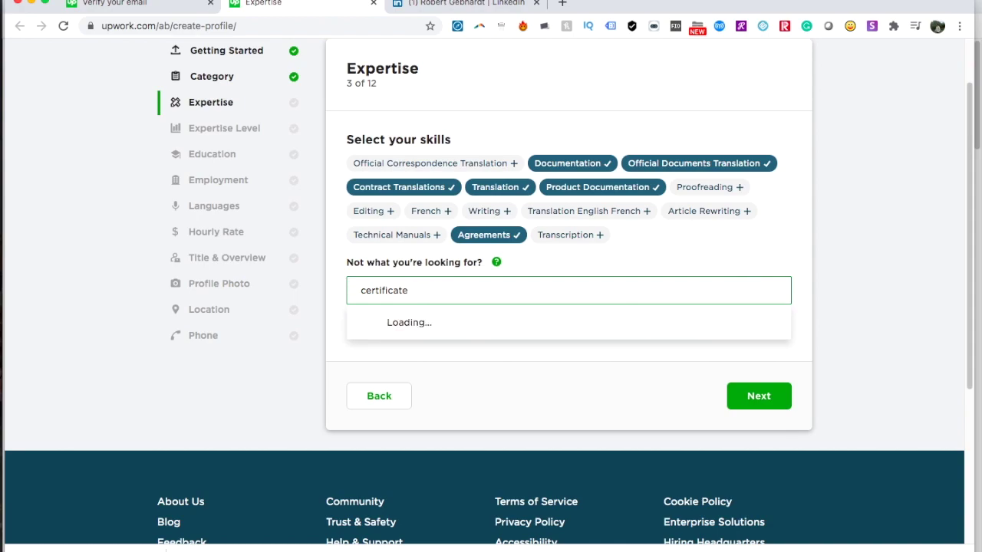
pyautogui.press('BackSpace')
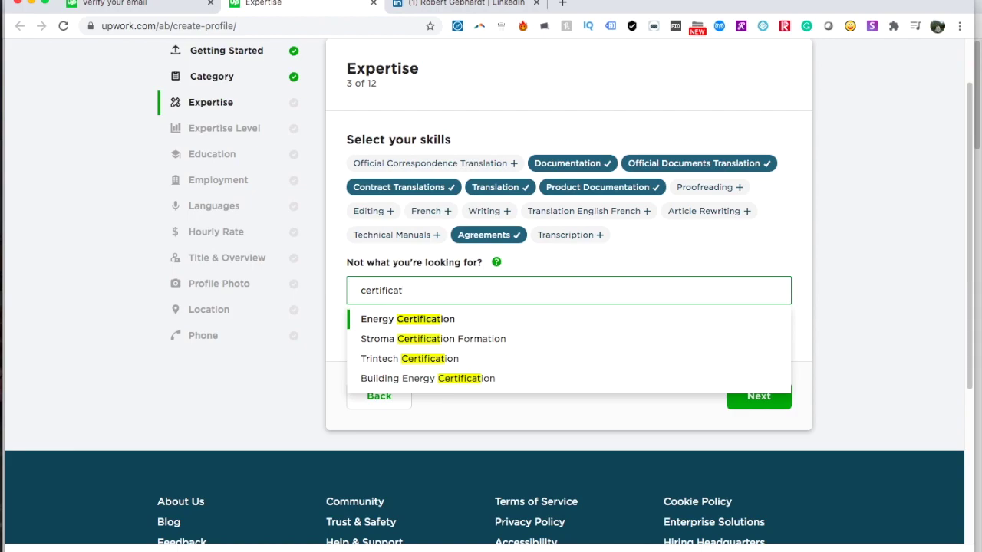
pyautogui.press('BackSpace')
pyautogui.press('BackSpace')
pyautogui.press('BackSpace')
pyautogui.press('BackSpace')
pyautogui.press('BackSpace')
pyautogui.press('BackSpace')
pyautogui.press('BackSpace')
pyautogui.press('BackSpace')
pyautogui.press('BackSpace')
pyautogui.press('BackSpace')
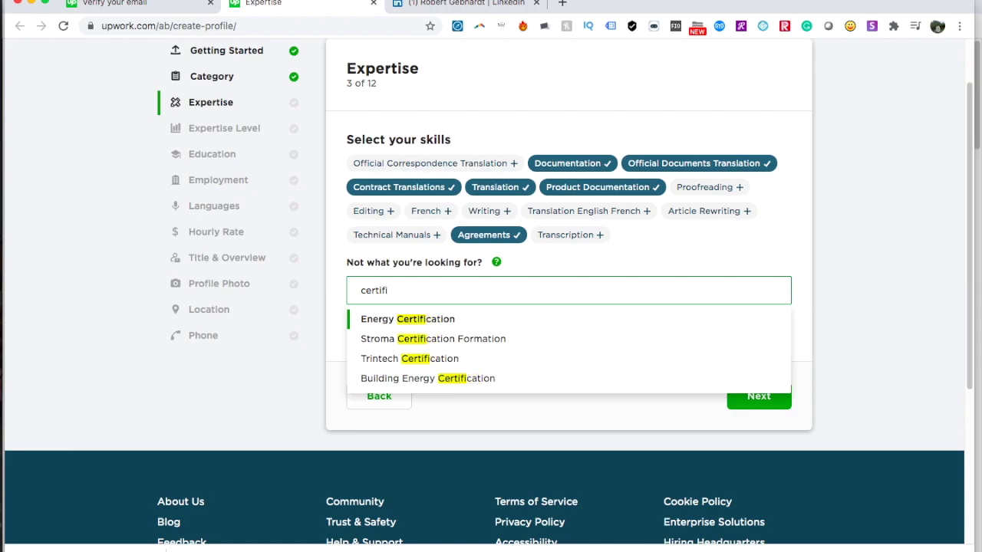
pyautogui.write('translation')
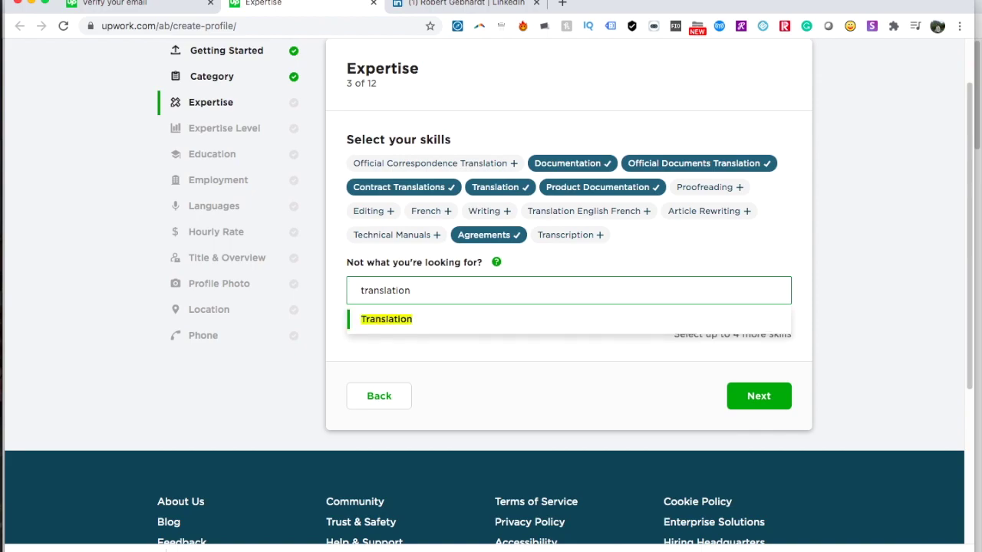
pyautogui.press('BackSpace')
pyautogui.press('BackSpace')
pyautogui.press('BackSpace')
pyautogui.press('BackSpace')
pyautogui.press('BackSpace')
pyautogui.press('BackSpace')
pyautogui.press('BackSpace')
pyautogui.press('BackSpace')
pyautogui.press('BackSpace')
pyautogui.press('BackSpace')
# Set the expertise level to Expert
pyautogui.click(771, 400)
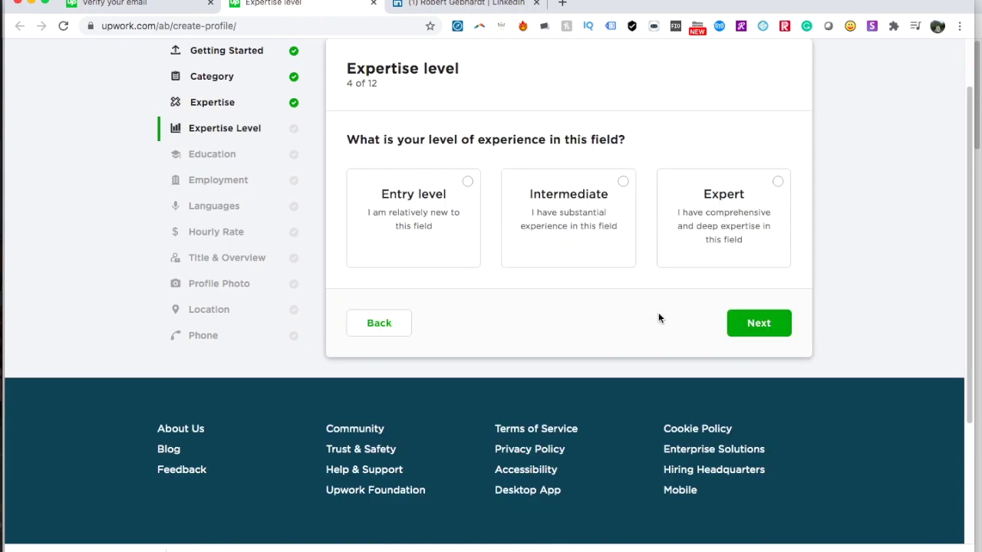
pyautogui.click(693, 217)
pyautogui.click(771, 326)
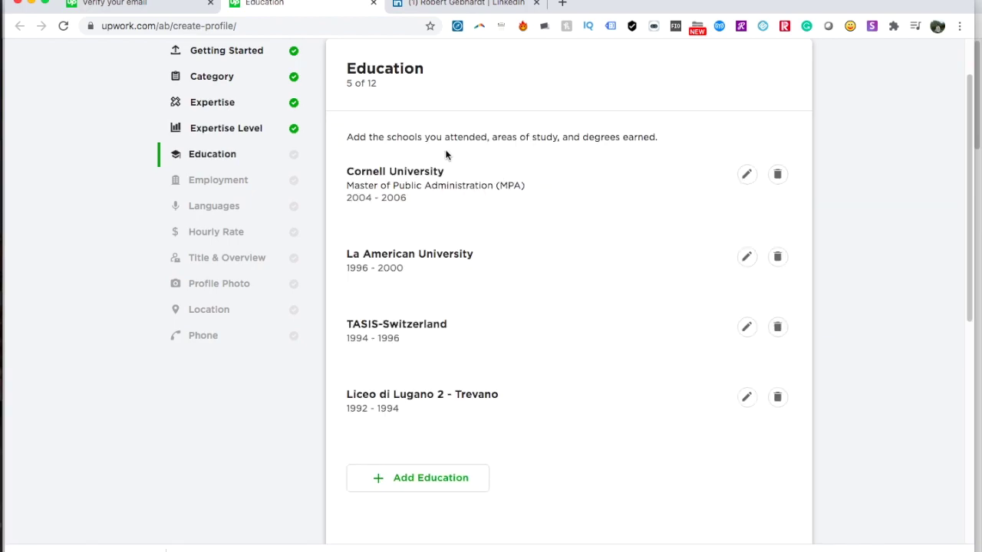
# Accept the imported education and employment entries and move to the Languages step
pyautogui.scroll(-5, 622, 313)
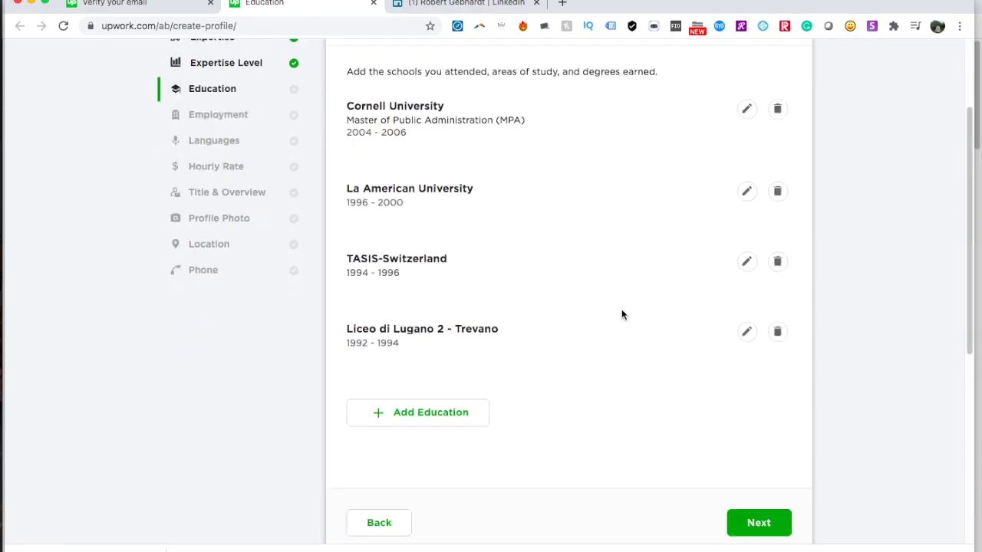
pyautogui.click(767, 374)
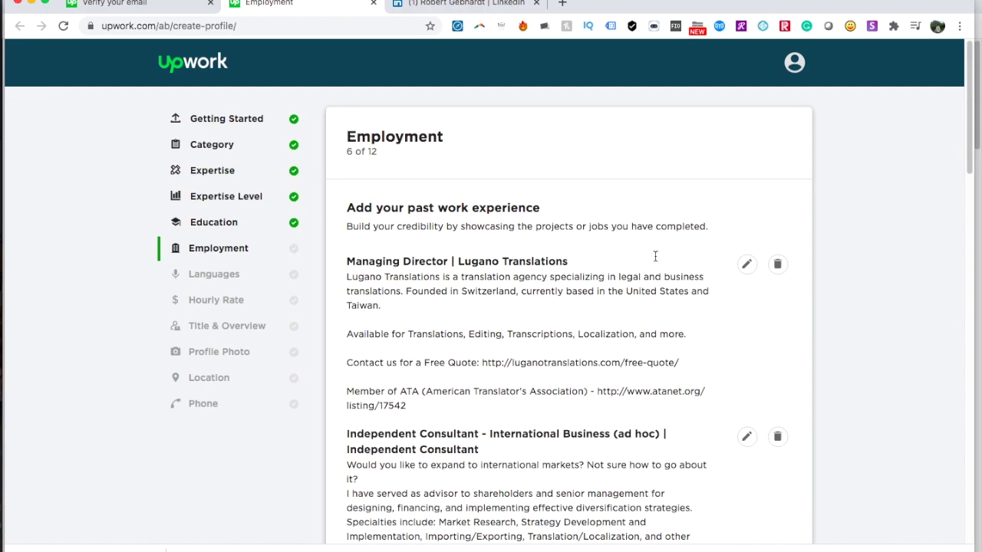
pyautogui.scroll(-10, 655, 255)
pyautogui.scroll(-10, 655, 255)
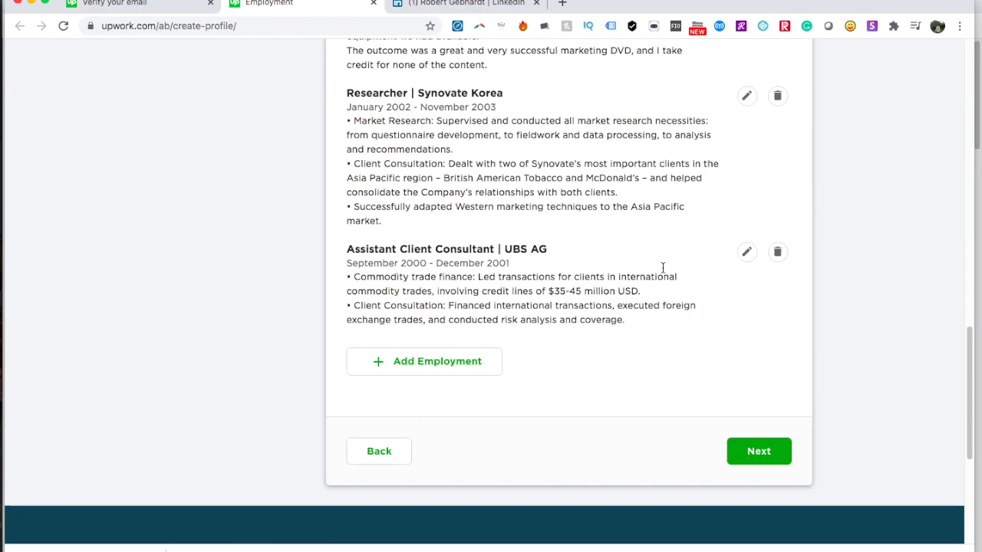
pyautogui.click(745, 147)
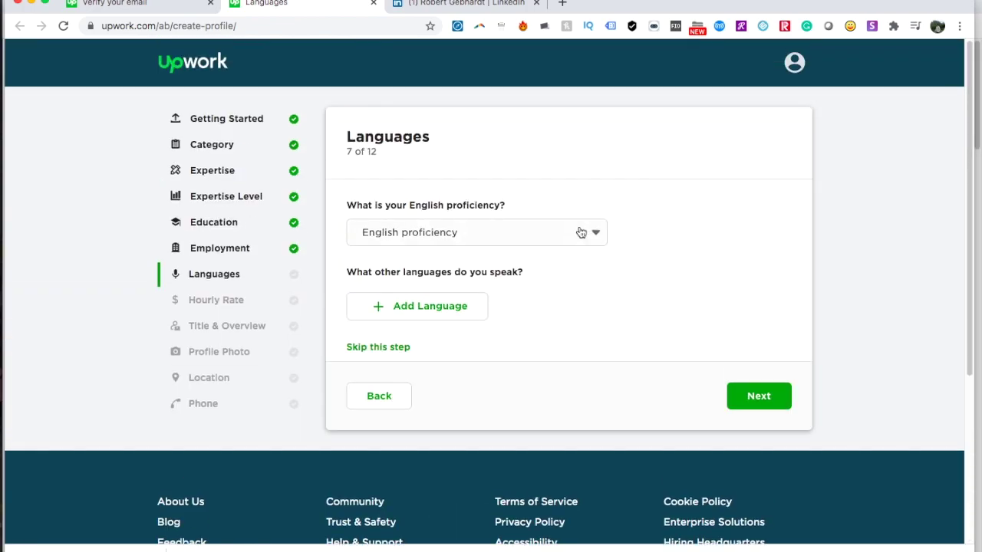
# Set English to Native or Bilingual and add Italian, also at Native or Bilingual
pyautogui.click(566, 234)
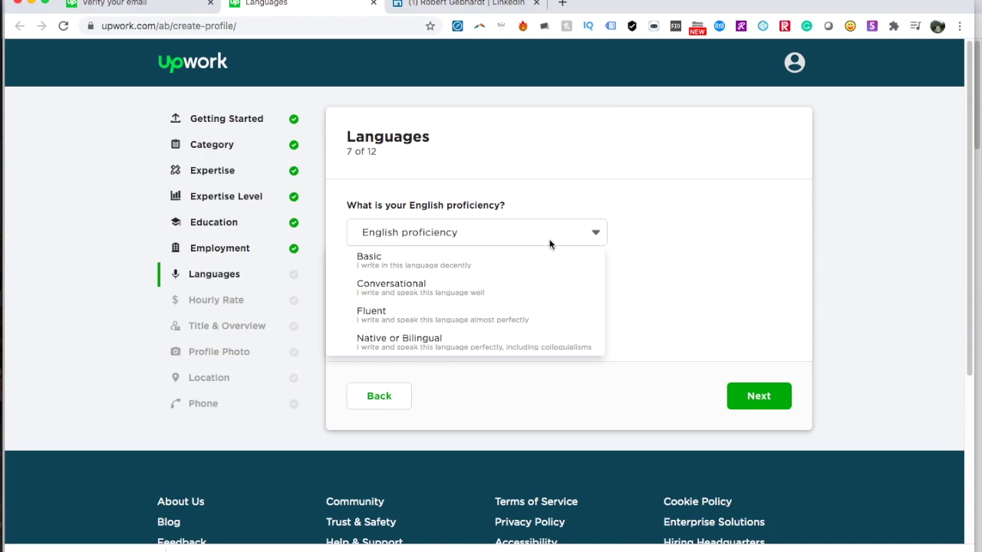
pyautogui.click(490, 340)
pyautogui.click(465, 315)
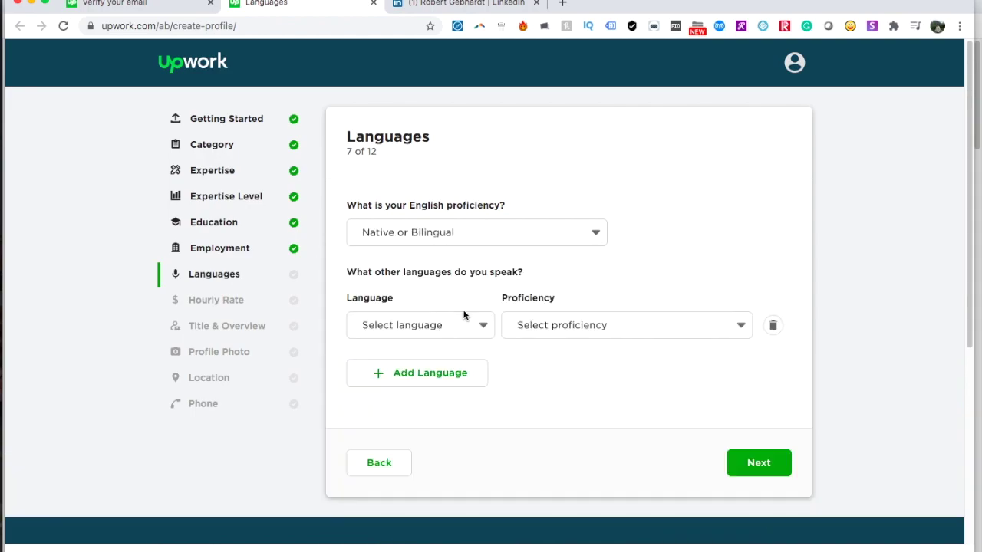
pyautogui.click(465, 328)
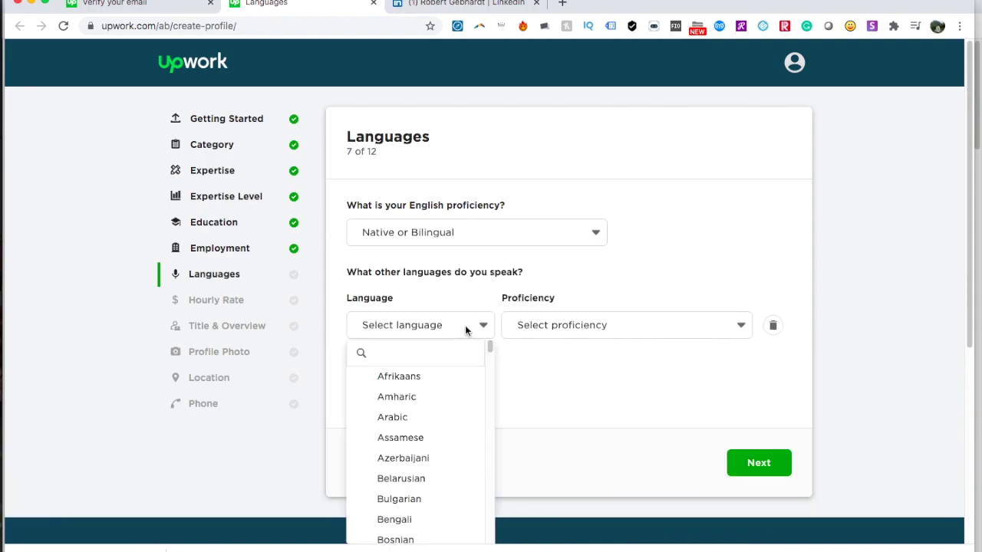
pyautogui.click(426, 352)
pyautogui.write('ital')
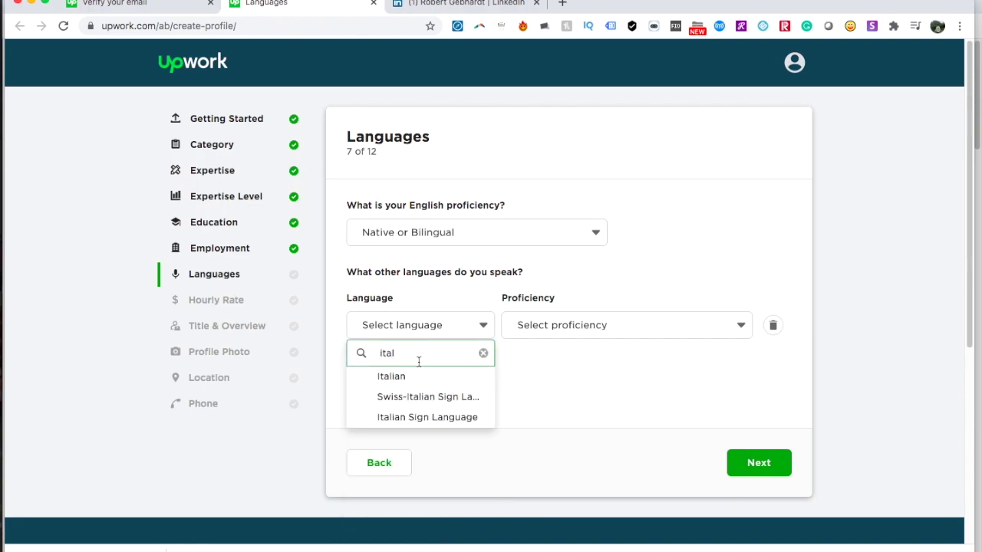
pyautogui.click(412, 377)
pyautogui.click(612, 333)
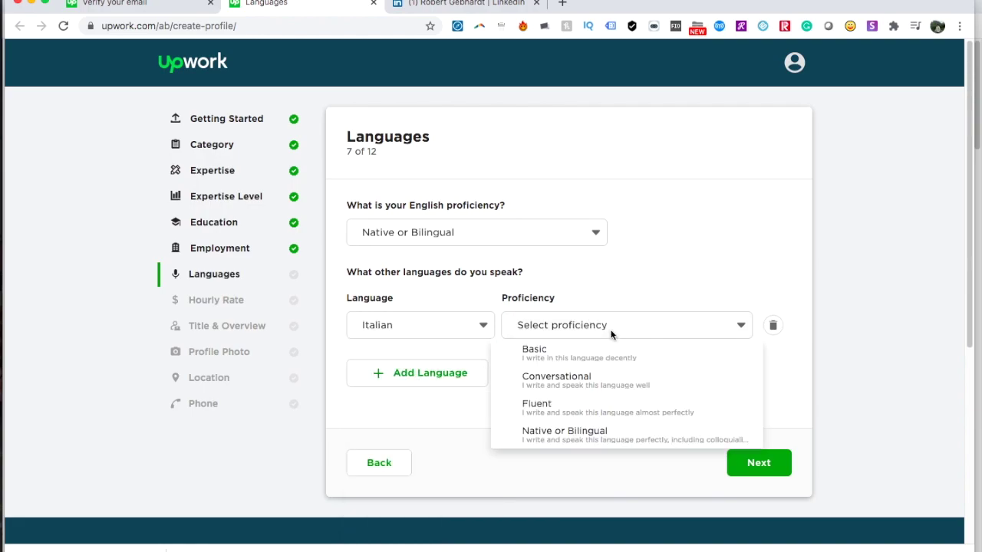
pyautogui.click(587, 431)
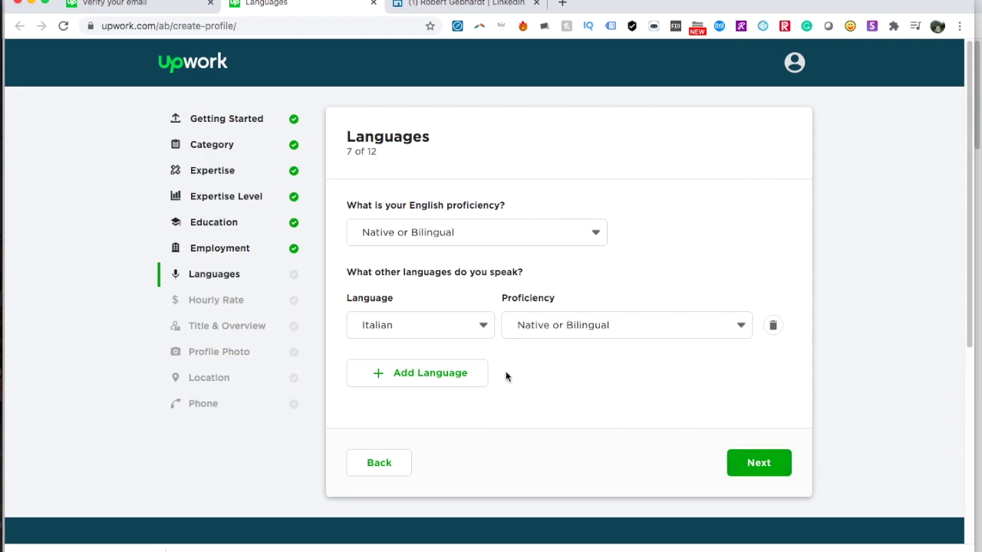
pyautogui.click(429, 383)
# Add French as a language at Fluent proficiency
pyautogui.click(430, 382)
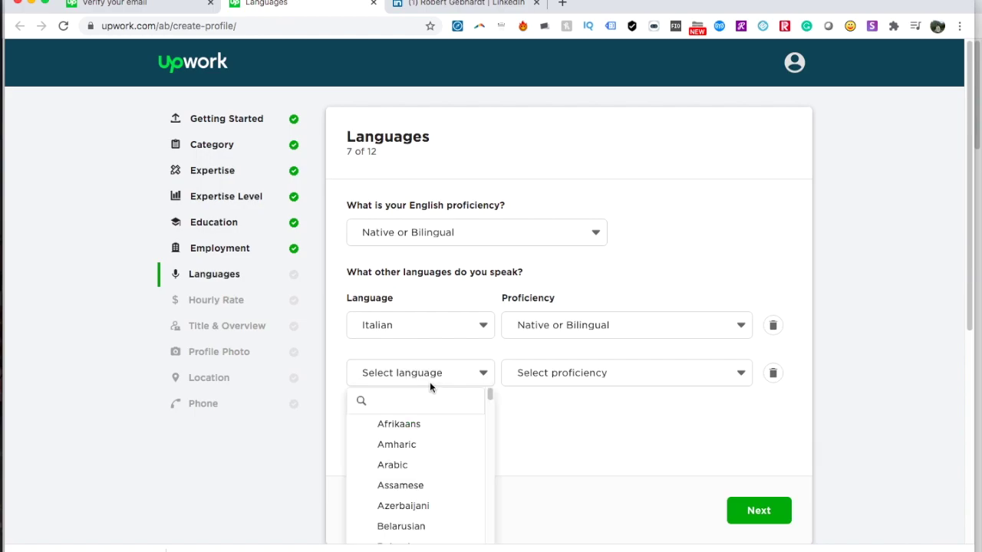
pyautogui.click(417, 403)
pyautogui.write('fre')
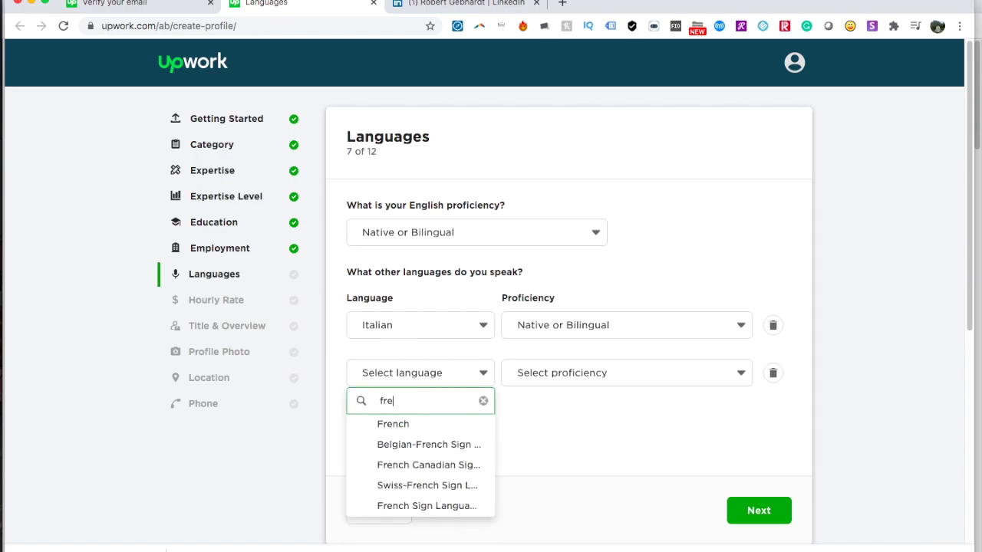
pyautogui.write('nch')
pyautogui.click(400, 426)
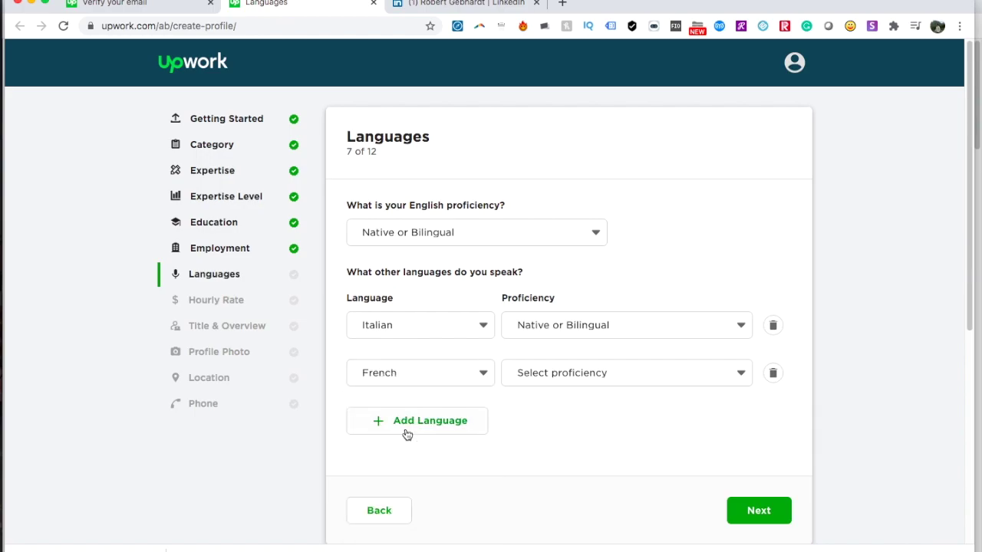
pyautogui.click(637, 371)
pyautogui.click(593, 455)
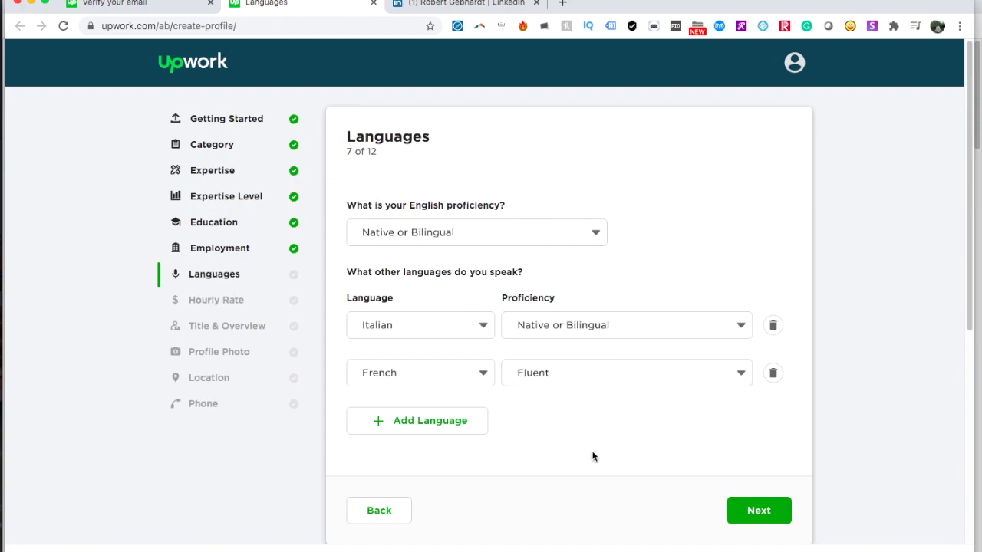
# Add a third language row with Chinese selected, ready for its proficiency
pyautogui.click(457, 423)
pyautogui.click(416, 419)
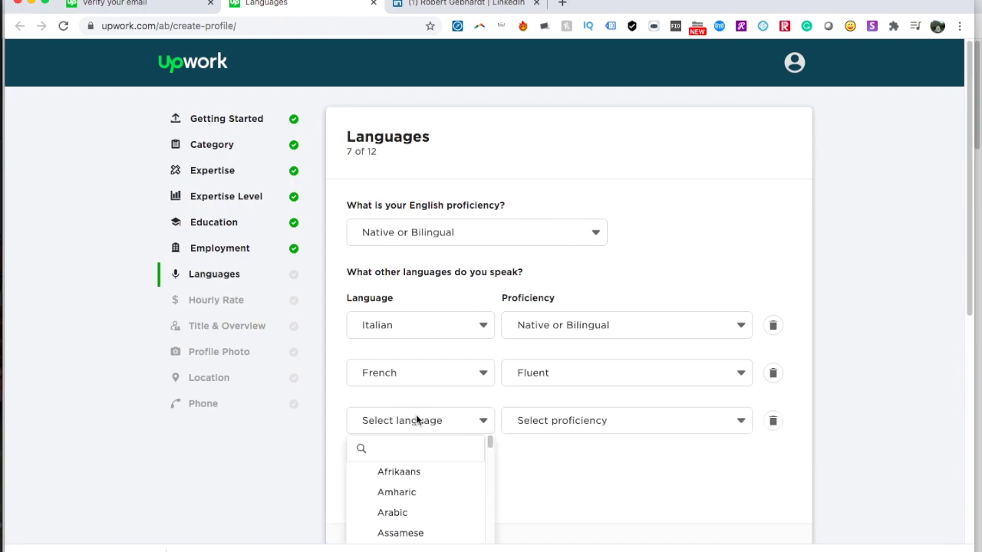
pyautogui.write('ci')
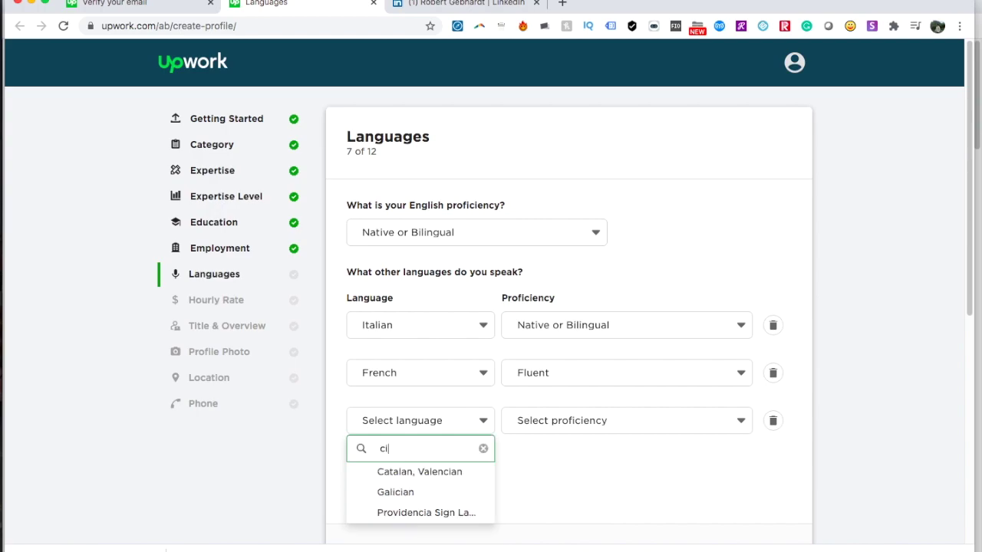
pyautogui.press('BackSpace')
pyautogui.write('hinese')
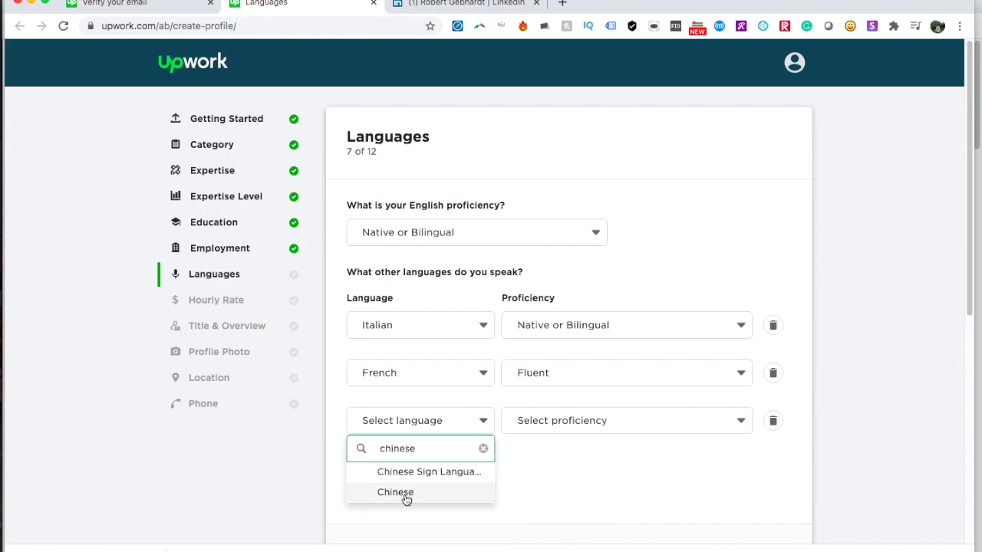
pyautogui.click(399, 493)
pyautogui.click(623, 420)
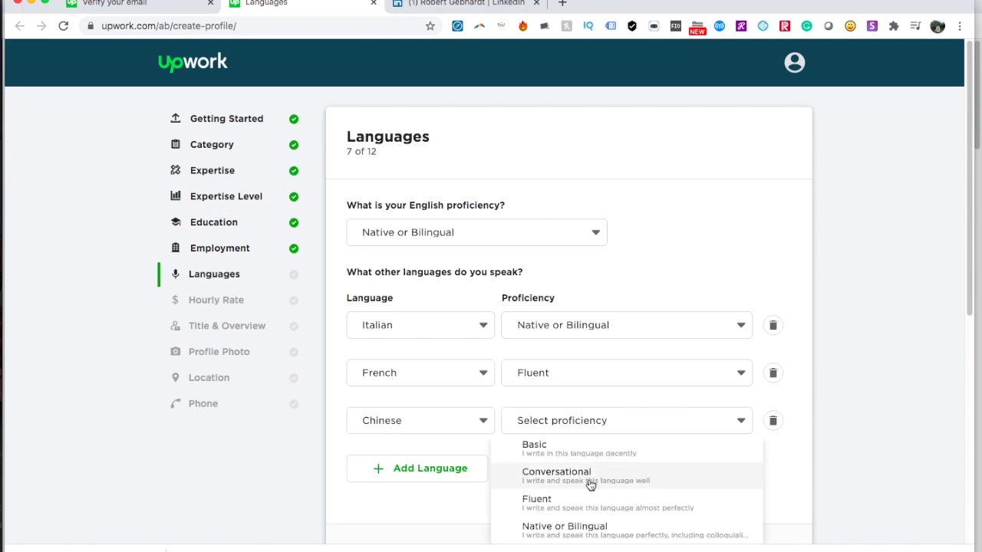
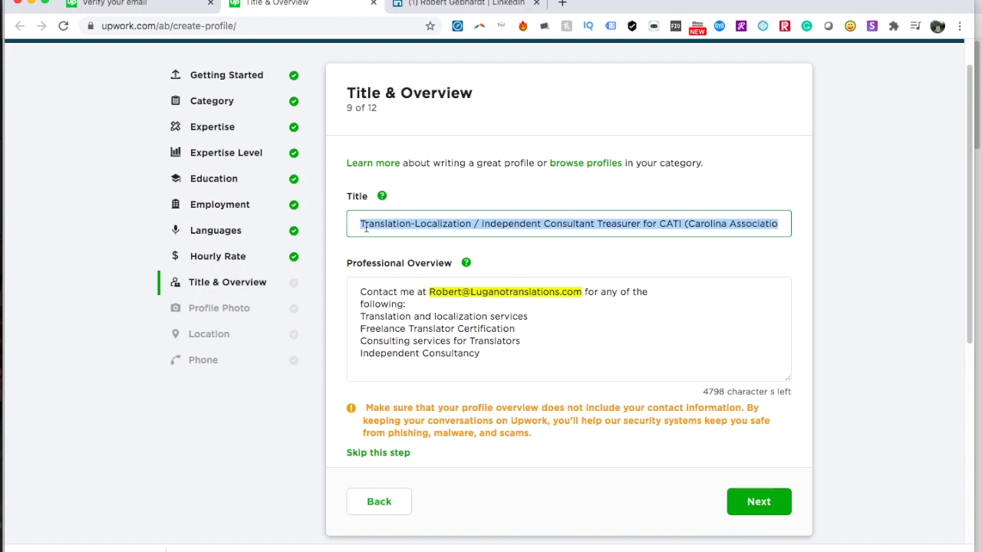
# Retitle the profile 'Project Manager / Translator' and delete the overview's opening contact sentence
pyautogui.write('ject')
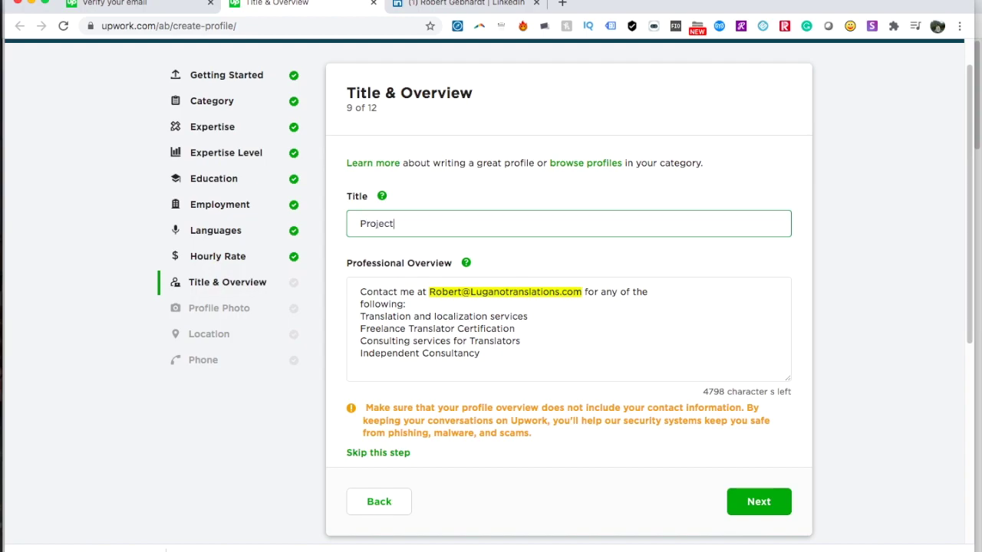
pyautogui.write(' Manager / Translator')
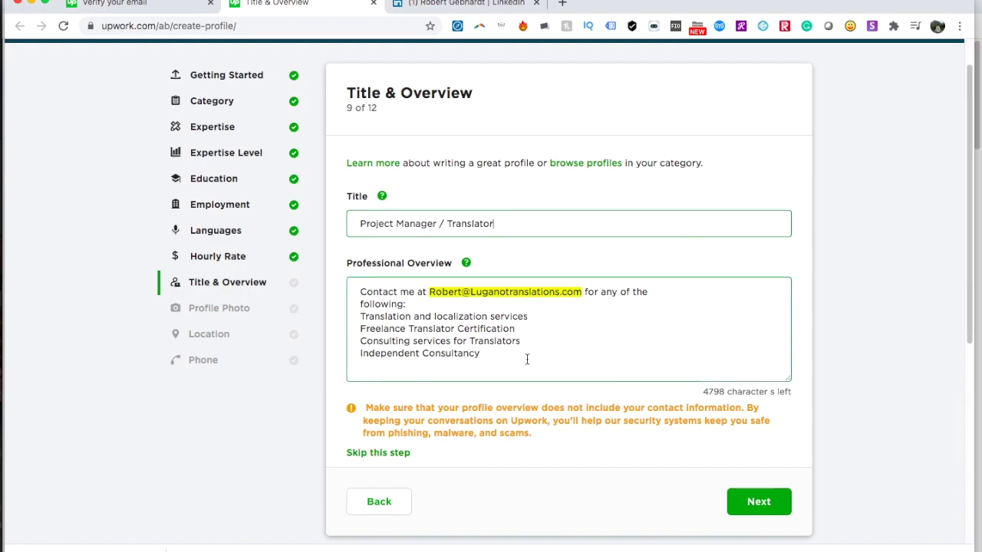
pyautogui.moveTo(526, 358); pyautogui.dragTo(342, 288)
pyautogui.moveTo(428, 308); pyautogui.dragTo(356, 287)
pyautogui.press('BackSpace')
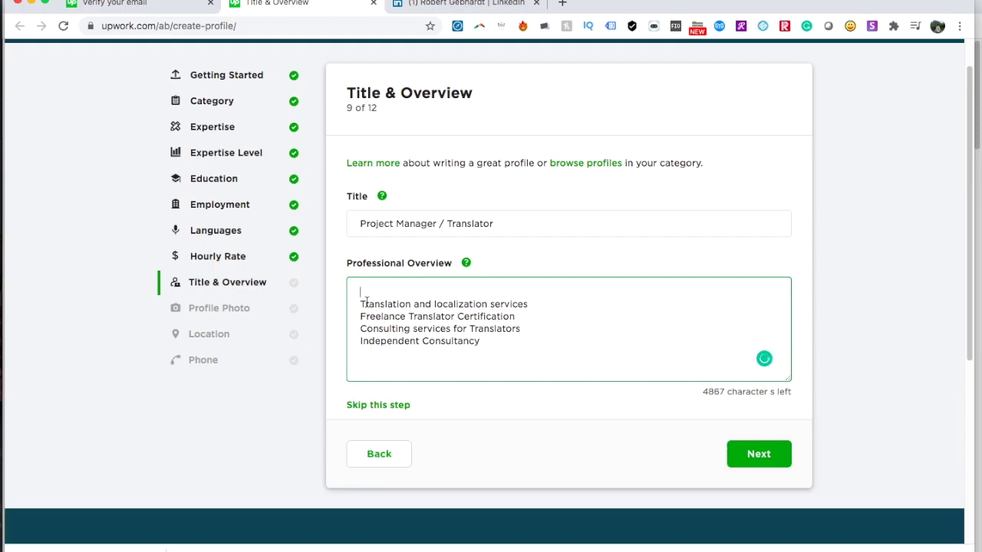
pyautogui.press('Delete')
# Remove the certification line, add a 'Project Management for Translation Agencies' service line, and save
pyautogui.moveTo(513, 304); pyautogui.dragTo(350, 305)
pyautogui.press('BackSpace')
pyautogui.press('Delete')
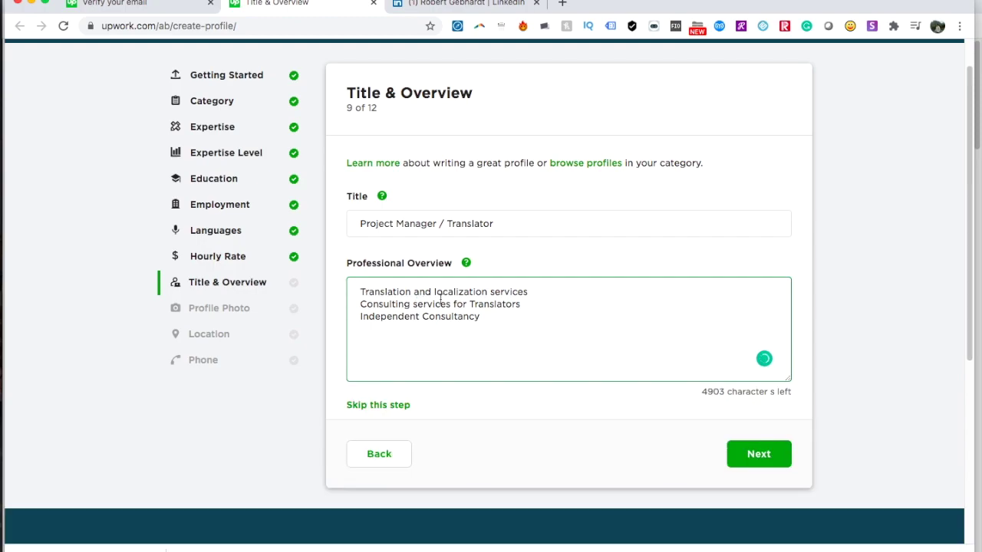
pyautogui.click(539, 293)
pyautogui.press('Return')
pyautogui.write('P')
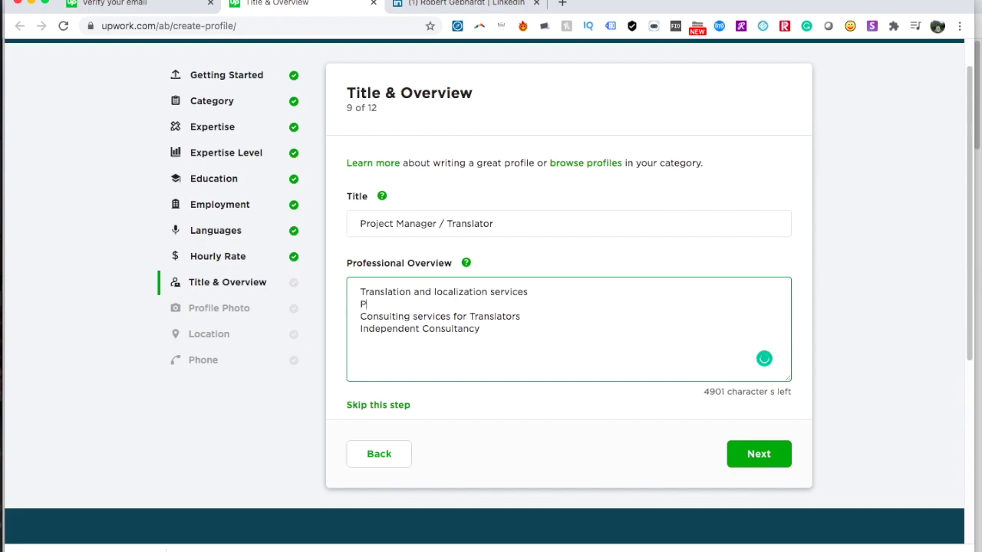
pyautogui.write('o')
pyautogui.write('oject an')
pyautogui.write('anag')
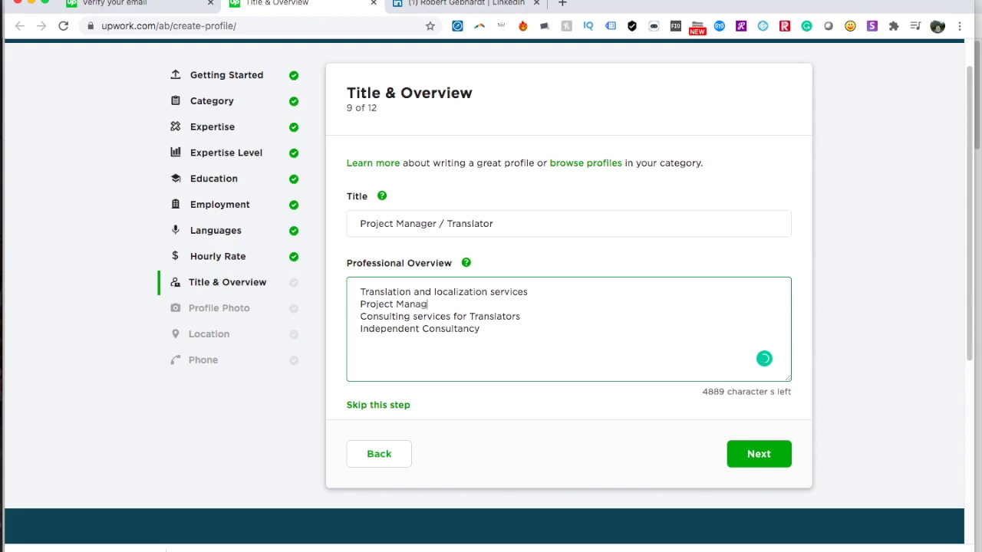
pyautogui.write('ement for Translation')
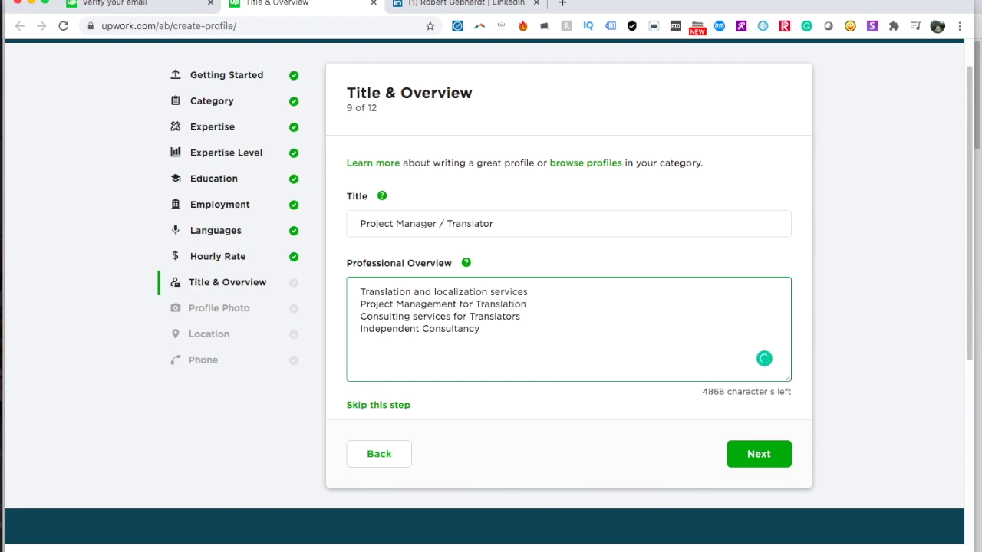
pyautogui.write(' Agencies')
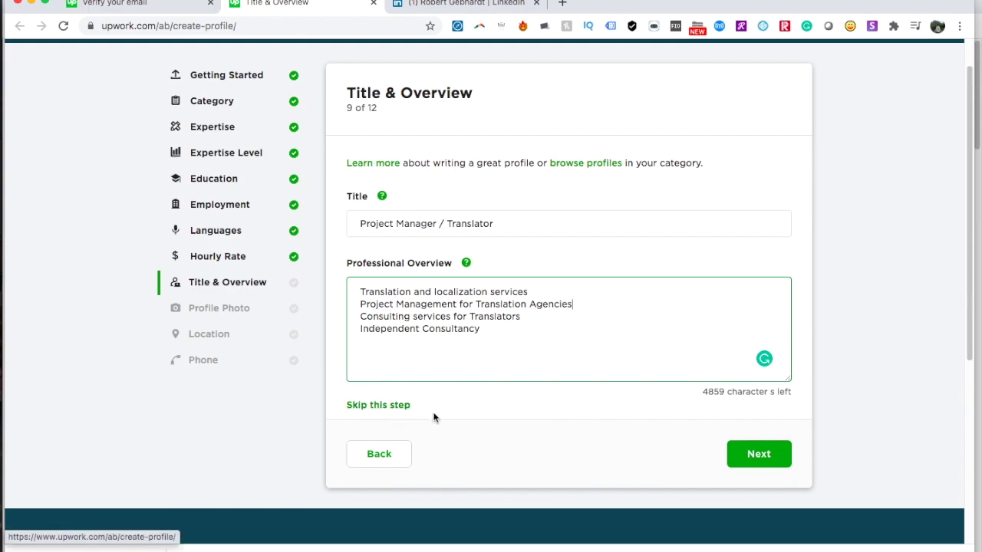
pyautogui.click(756, 454)
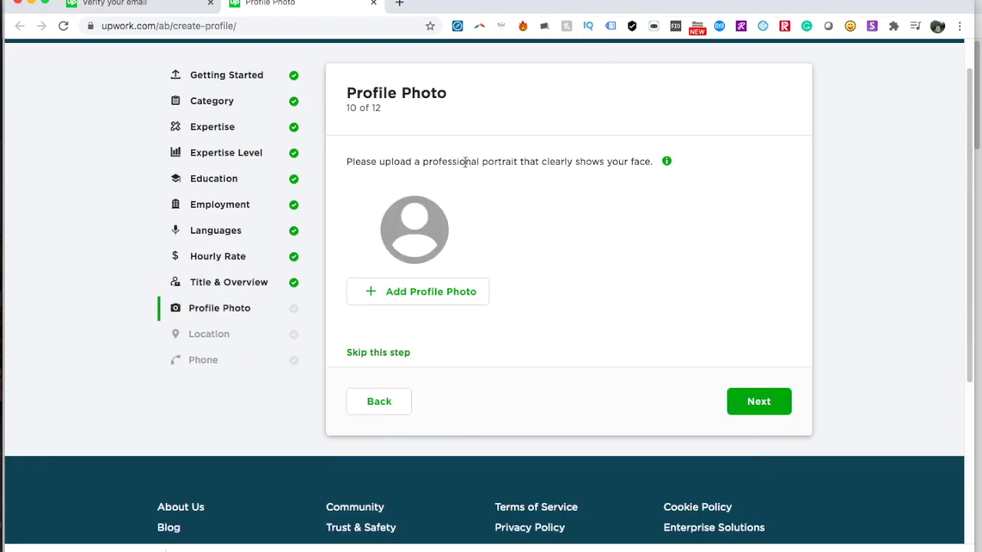
# Upload the portrait JPEG, shift the crop circle up over the face, and save it
pyautogui.click(453, 294)
pyautogui.click(326, 311)
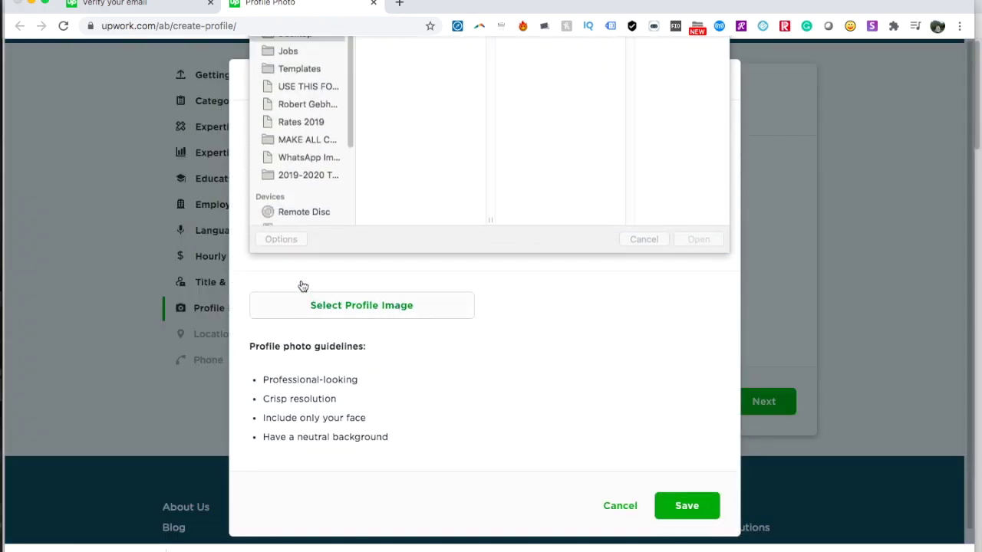
pyautogui.click(307, 265)
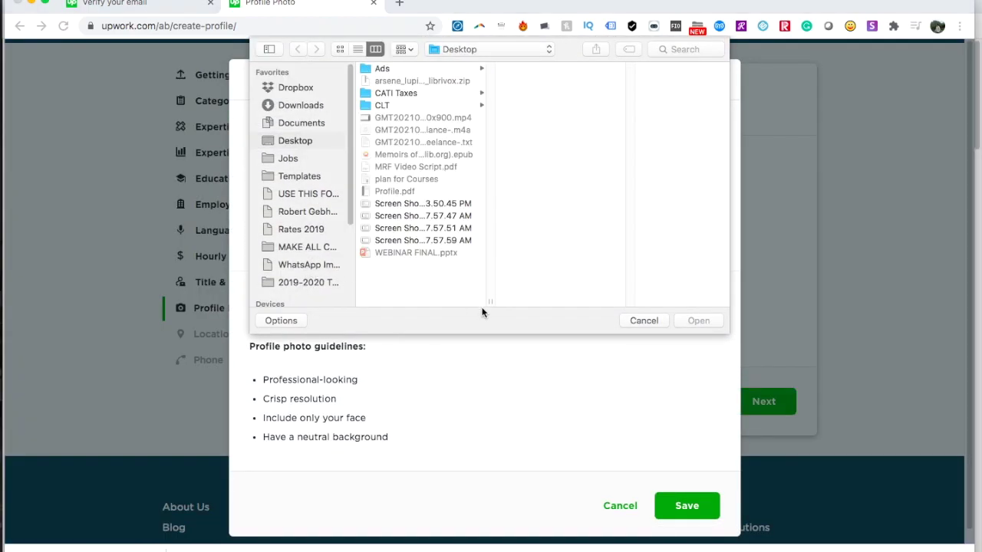
pyautogui.click(705, 320)
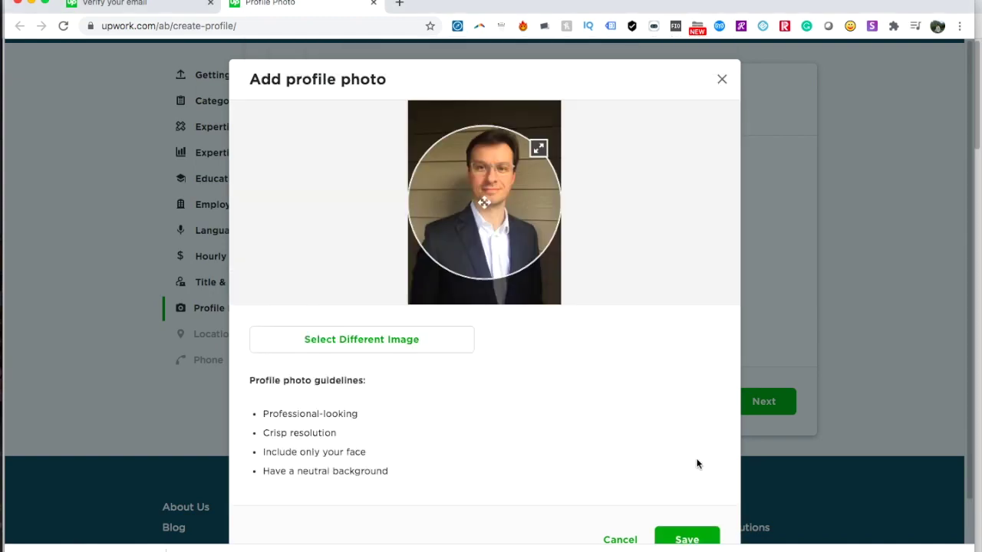
pyautogui.moveTo(525, 230); pyautogui.dragTo(527, 215)
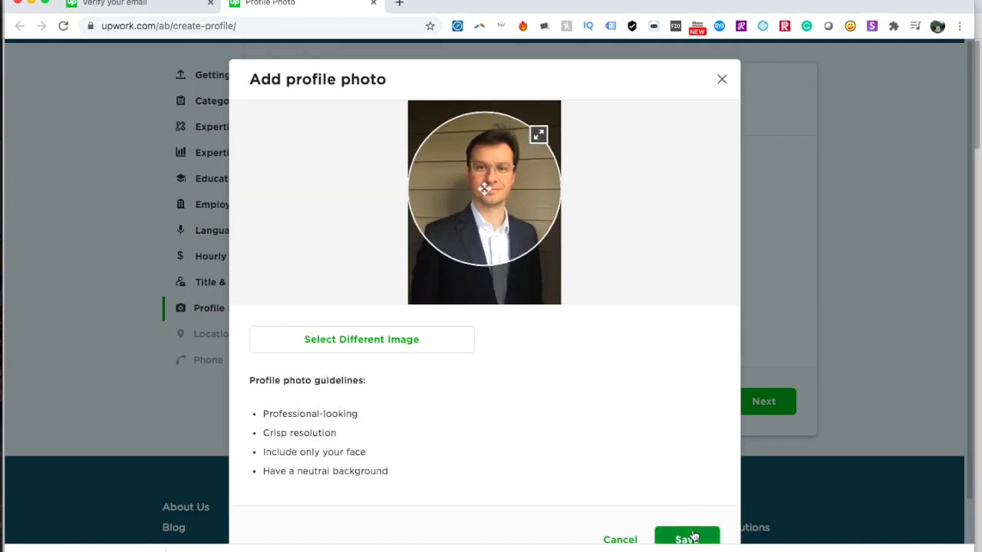
pyautogui.click(686, 539)
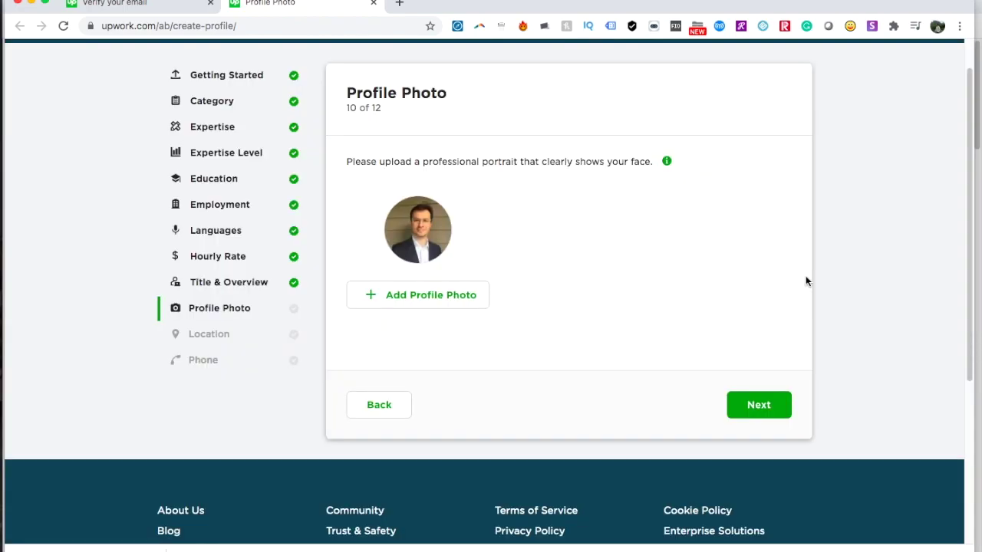
pyautogui.click(761, 405)
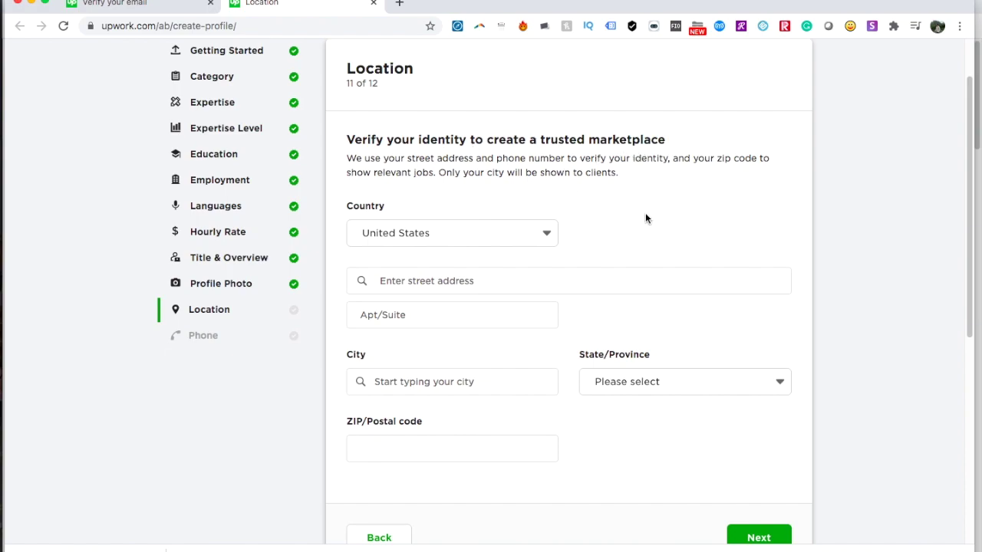
# Enter a street address so city, state and ZIP auto-fill, and submit the location
pyautogui.scroll(-1, 709, 212)
pyautogui.click(487, 262)
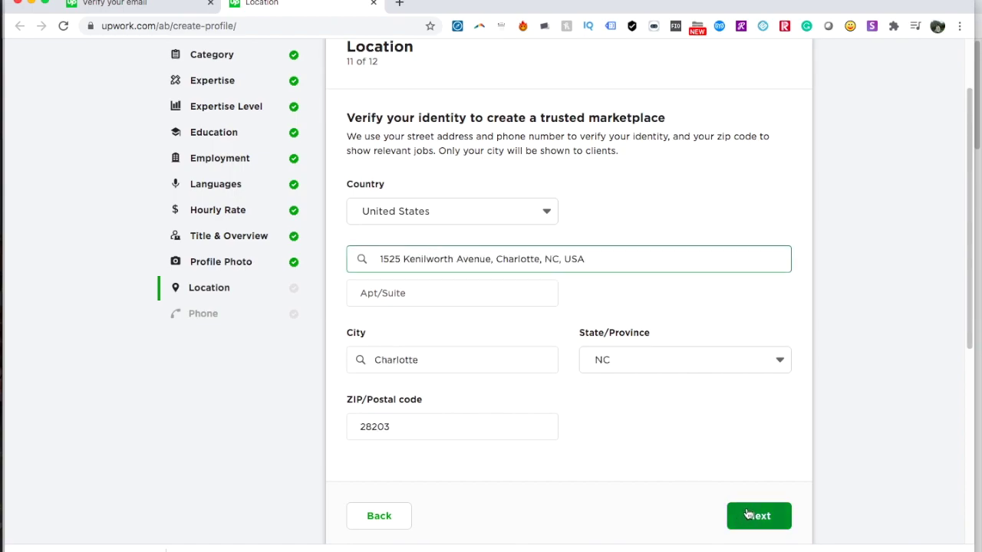
pyautogui.click(752, 516)
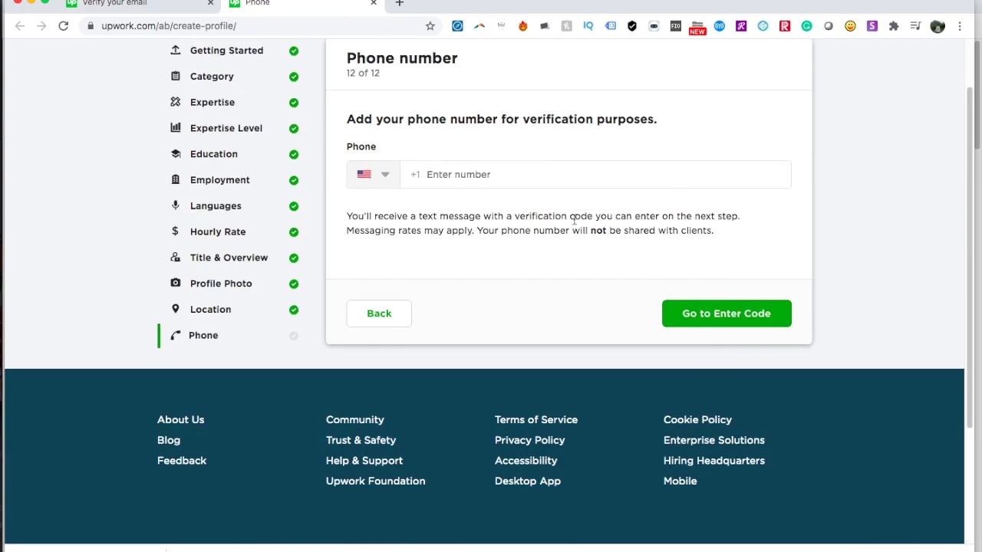
pyautogui.click(529, 177)
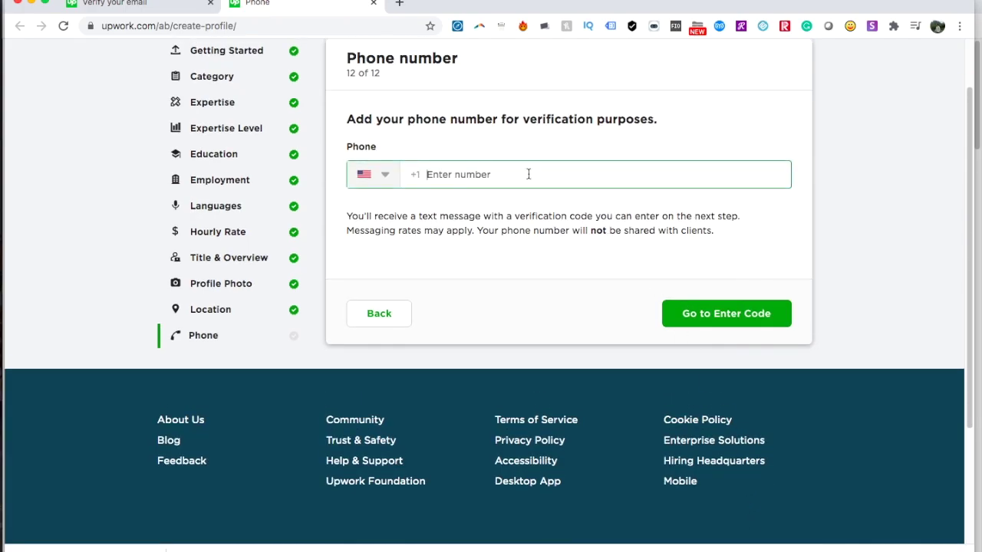
# Enter the phone number, request an SMS code, and submit the received verification code
pyautogui.write('607')
pyautogui.click(734, 312)
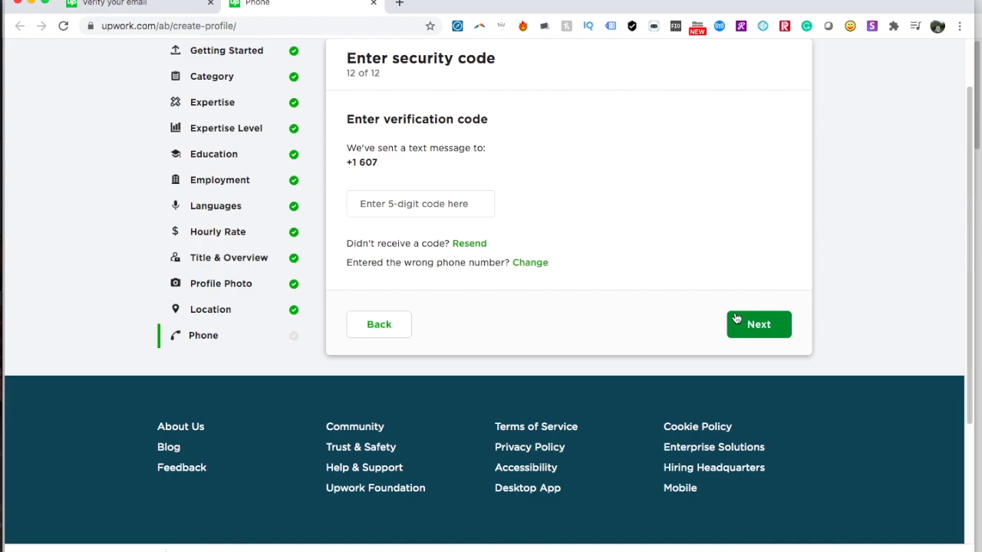
pyautogui.click(392, 205)
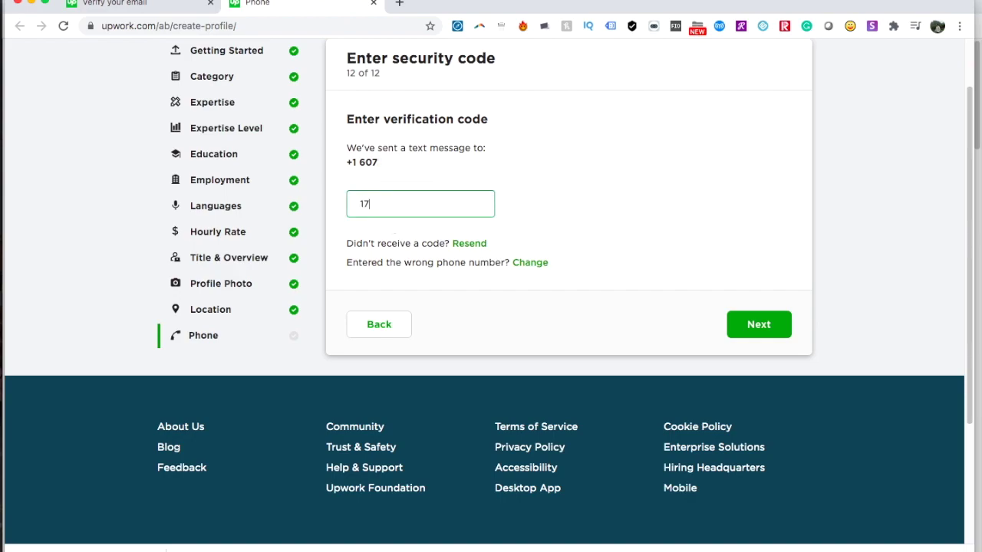
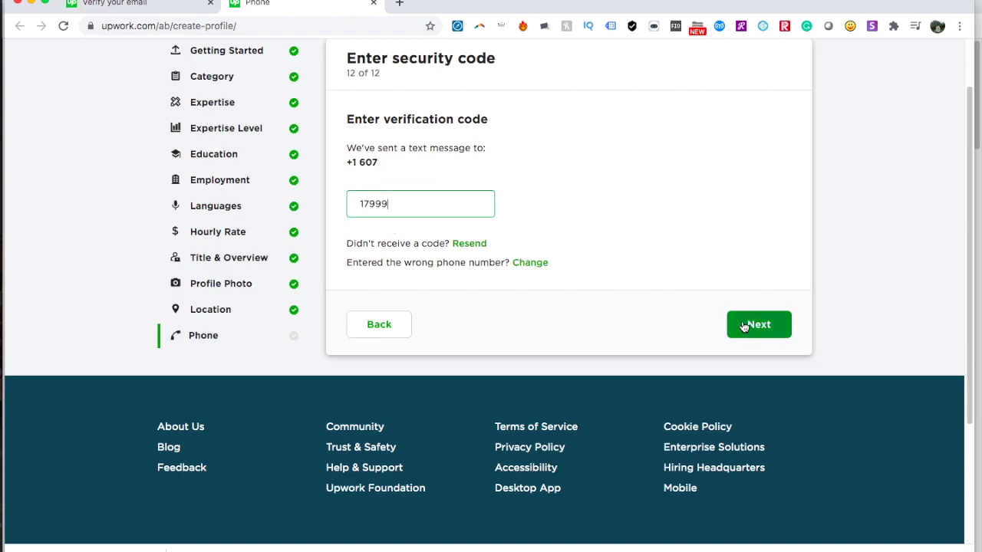
pyautogui.click(742, 324)
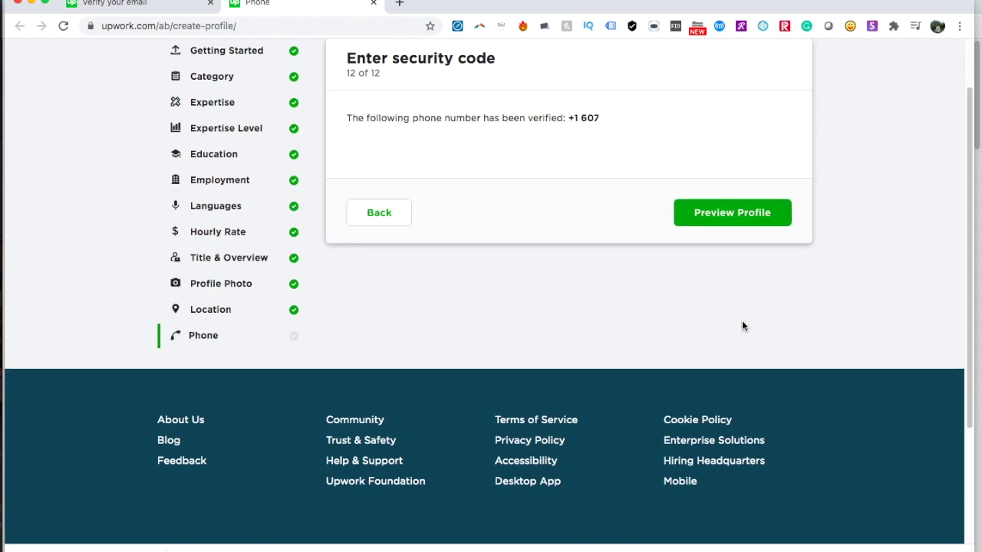
pyautogui.click(760, 221)
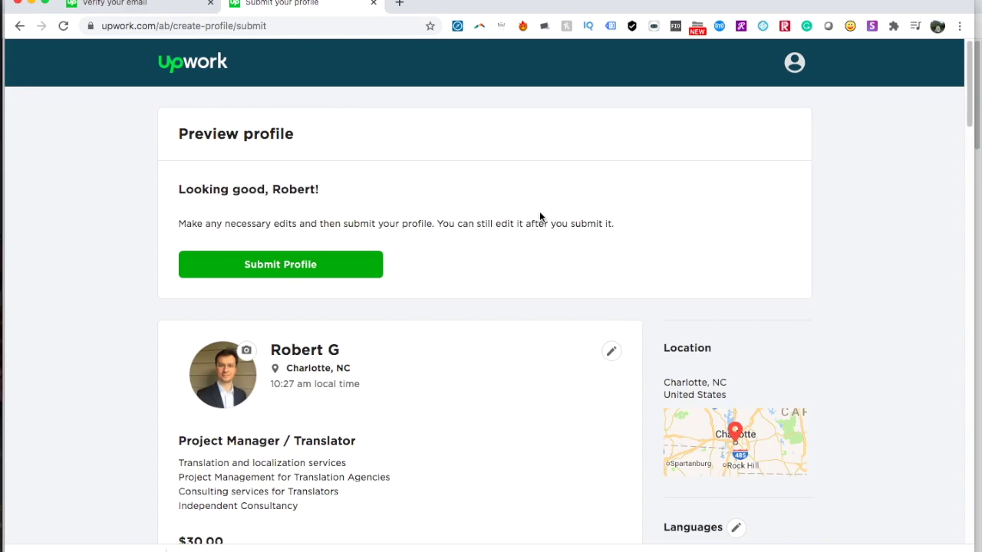
# Scroll through the profile preview, then submit the completed profile
pyautogui.scroll(-5, 536, 235)
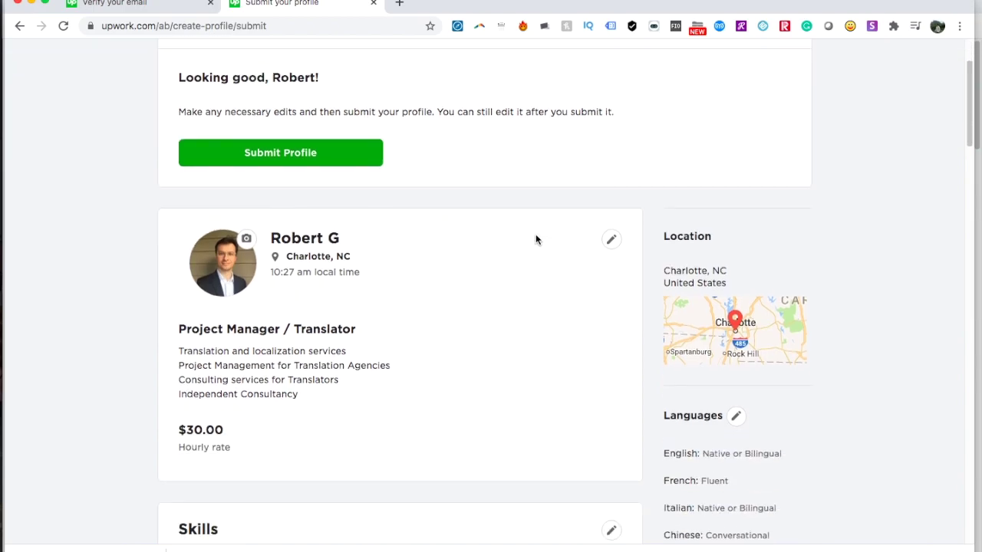
pyautogui.scroll(-20, 536, 239)
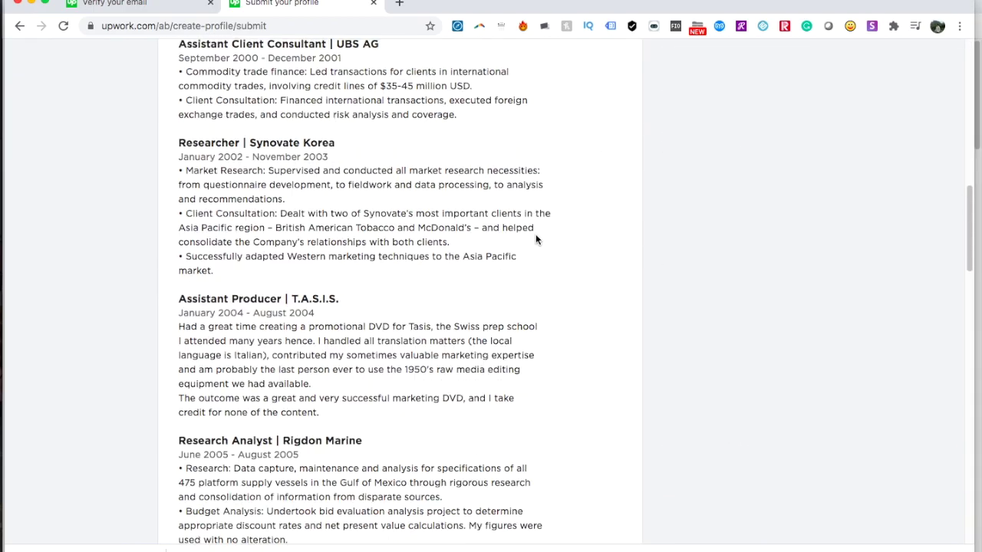
pyautogui.scroll(20, 536, 239)
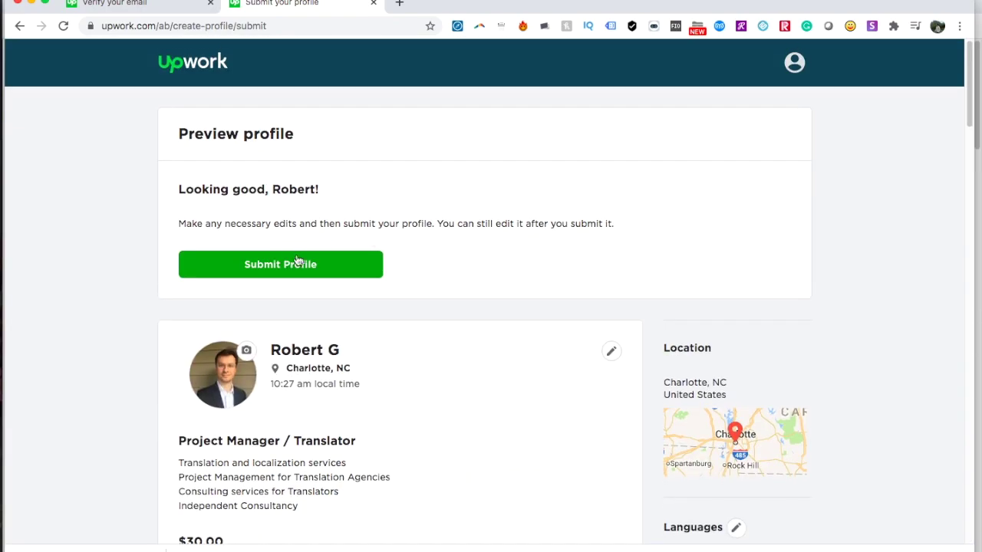
pyautogui.scroll(-7, 369, 278)
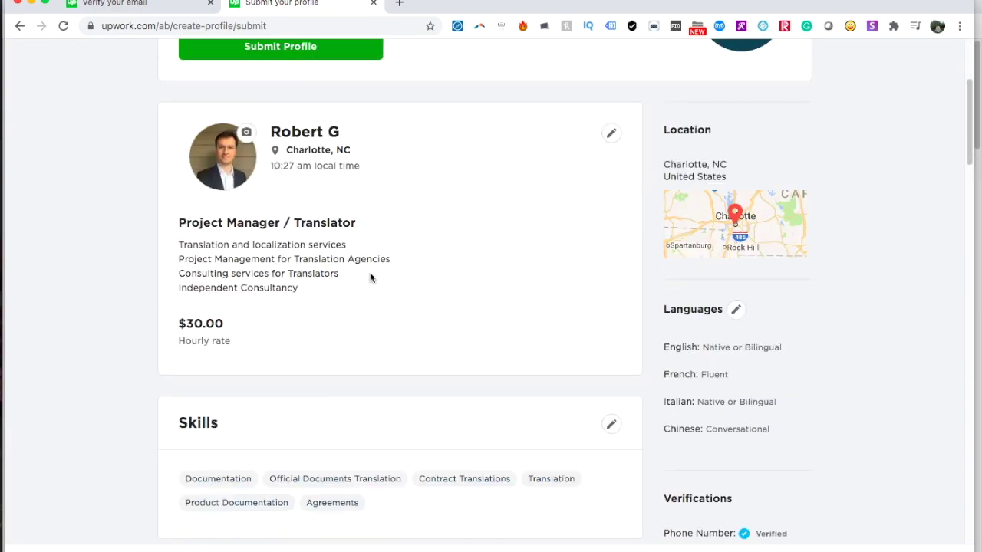
pyautogui.scroll(8, 370, 277)
pyautogui.click(307, 266)
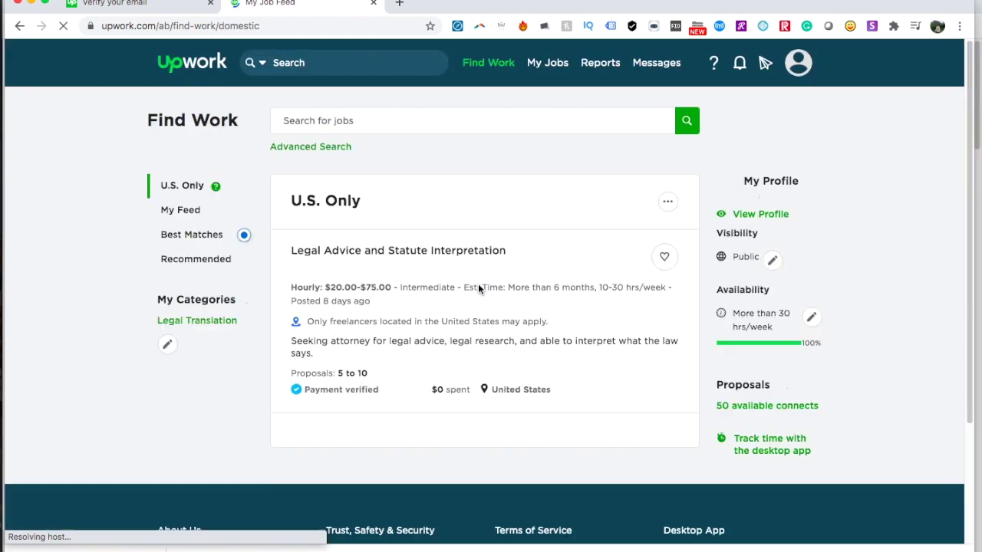
pyautogui.scroll(-3, 593, 309)
pyautogui.scroll(3, 596, 312)
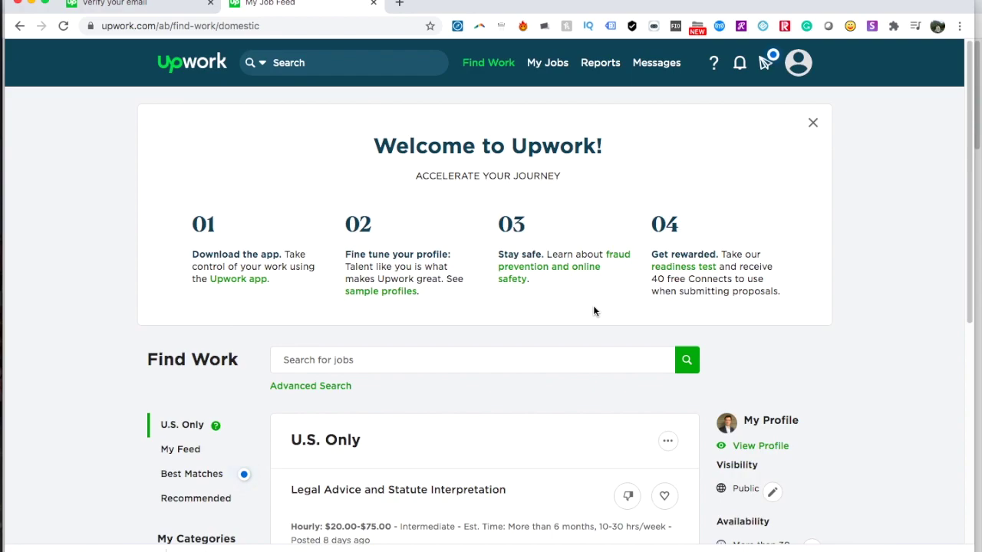
pyautogui.scroll(-1, 849, 198)
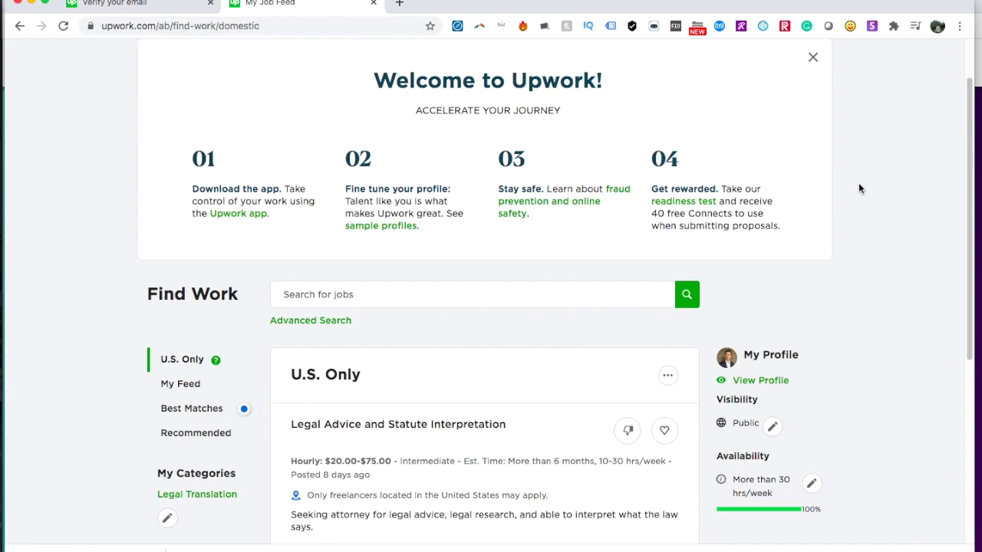
pyautogui.scroll(-1, 859, 188)
pyautogui.scroll(-1, 859, 188)
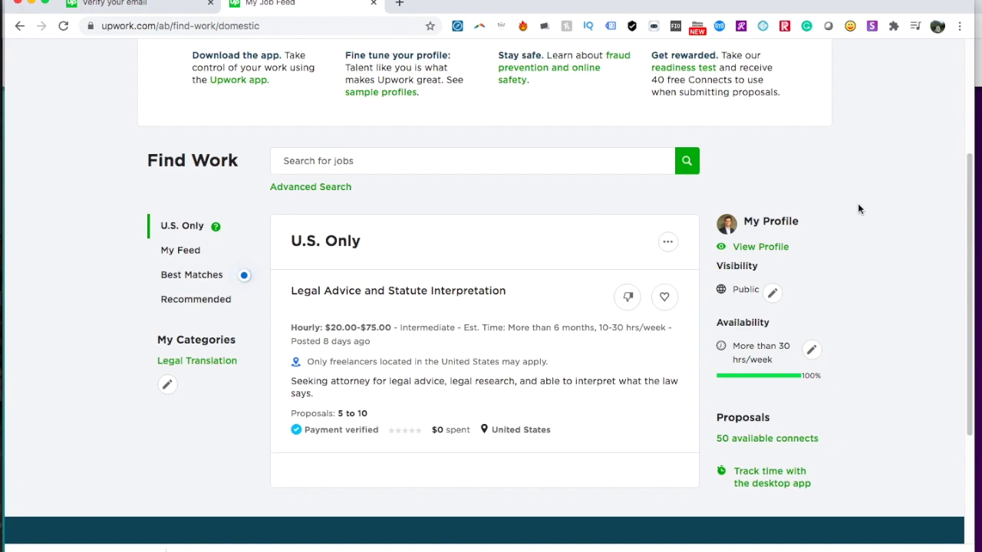
pyautogui.scroll(5, 858, 208)
pyautogui.scroll(1, 859, 209)
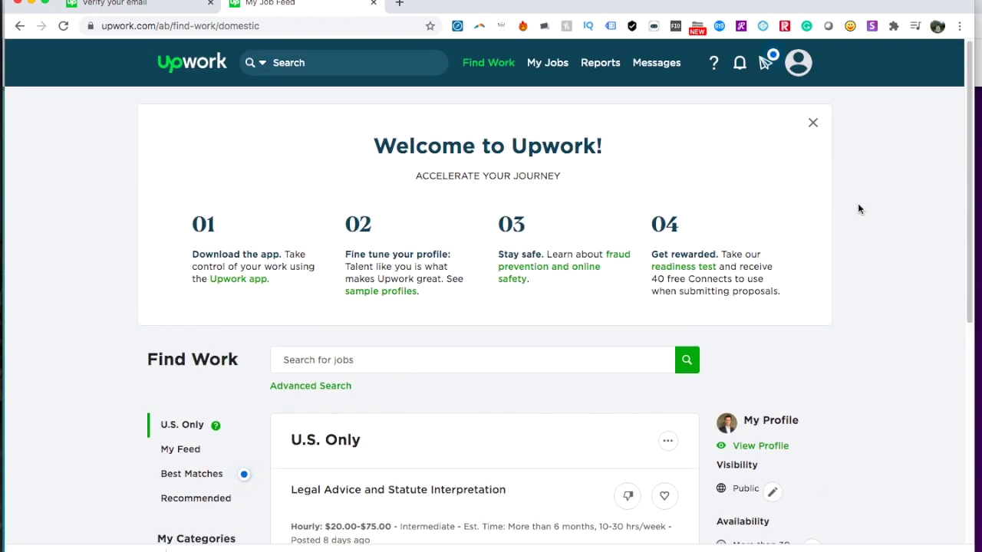
pyautogui.scroll(-3, 857, 204)
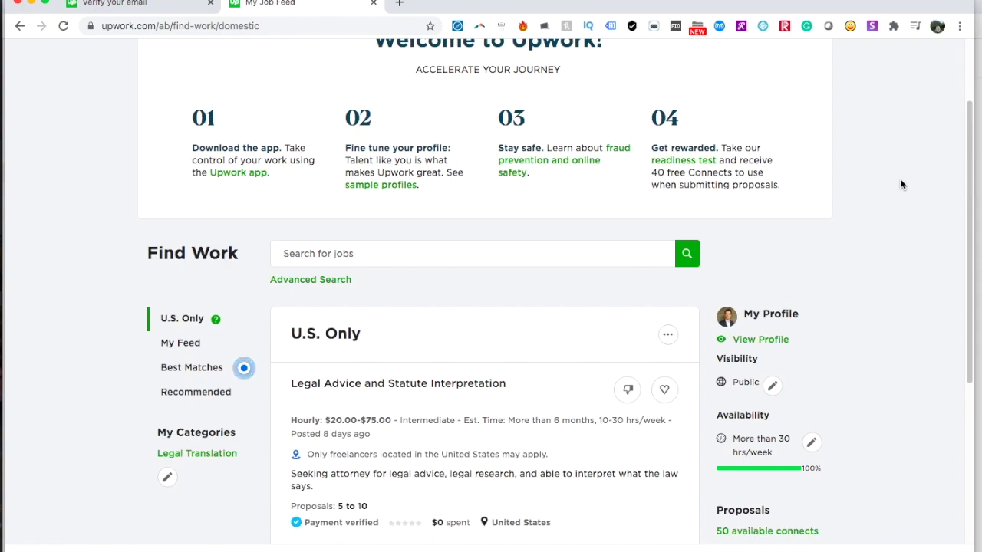
pyautogui.scroll(-1, 901, 184)
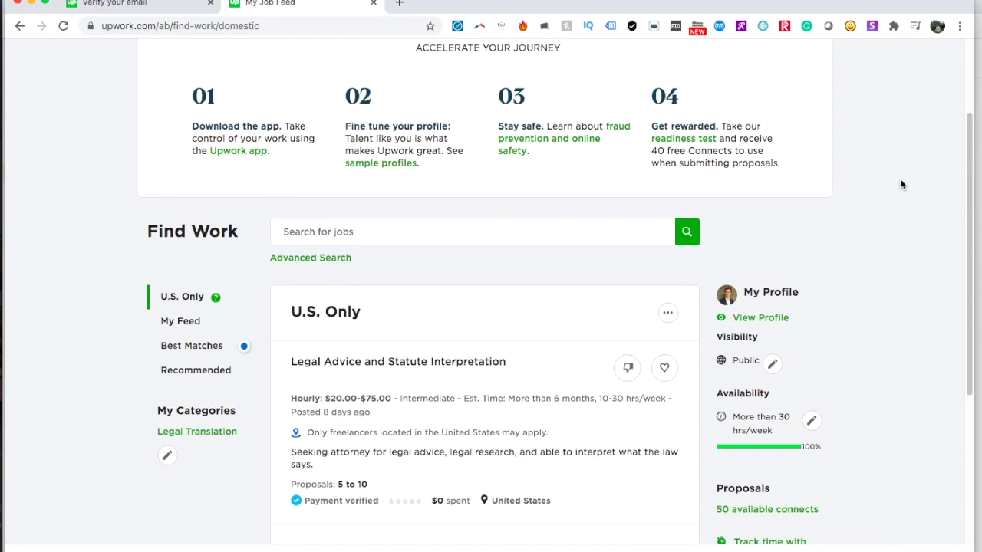
pyautogui.scroll(-1, 901, 184)
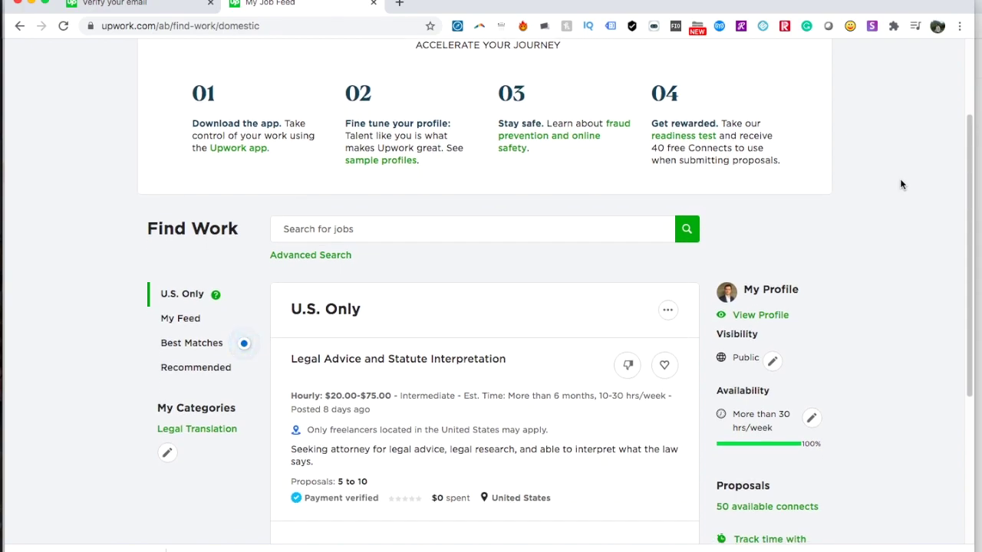
pyautogui.scroll(-1, 901, 184)
pyautogui.scroll(-1, 901, 184)
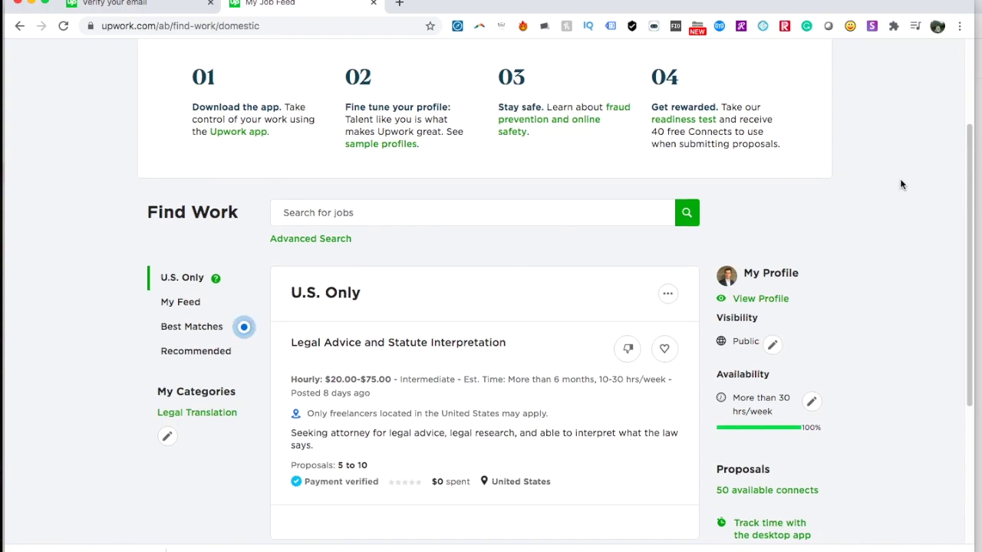
pyautogui.scroll(-3, 902, 184)
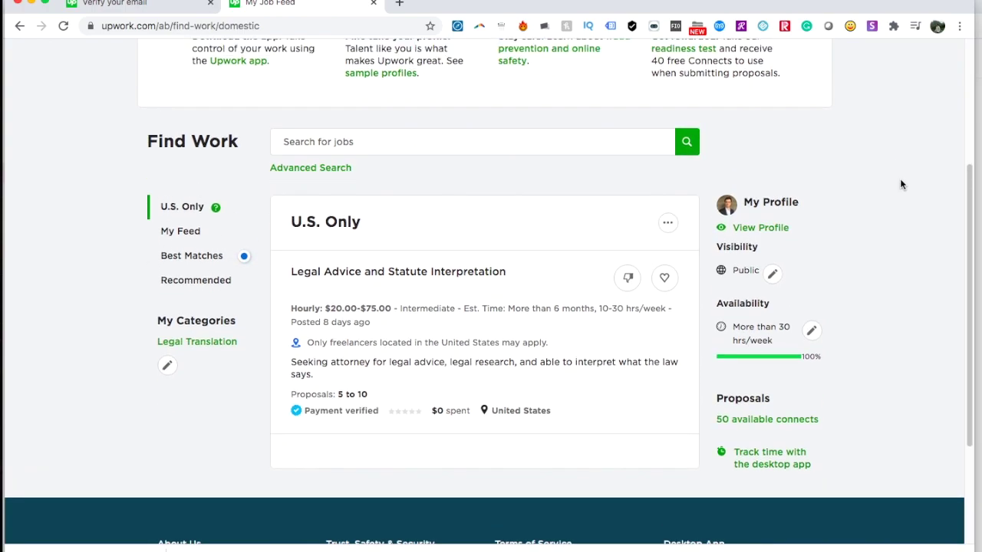
pyautogui.scroll(3, 901, 184)
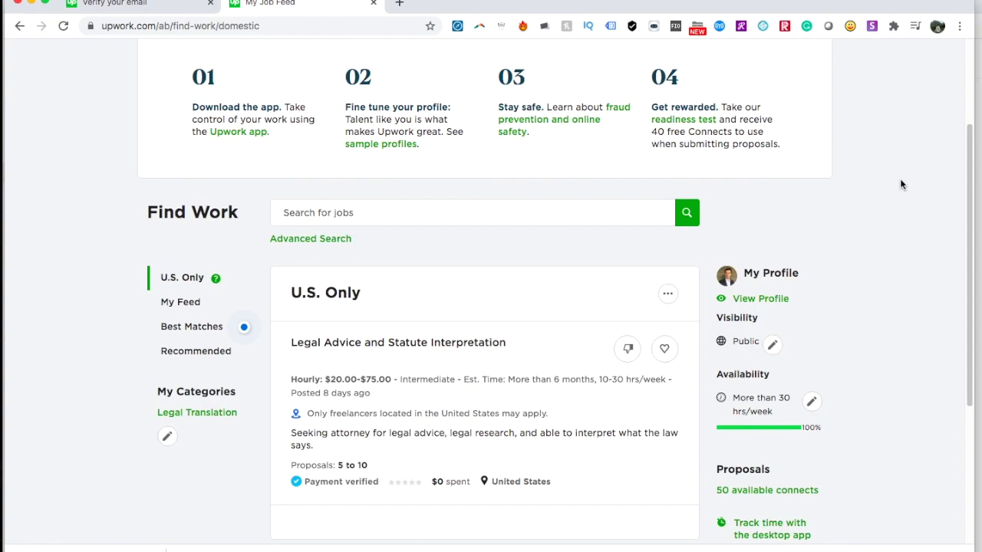